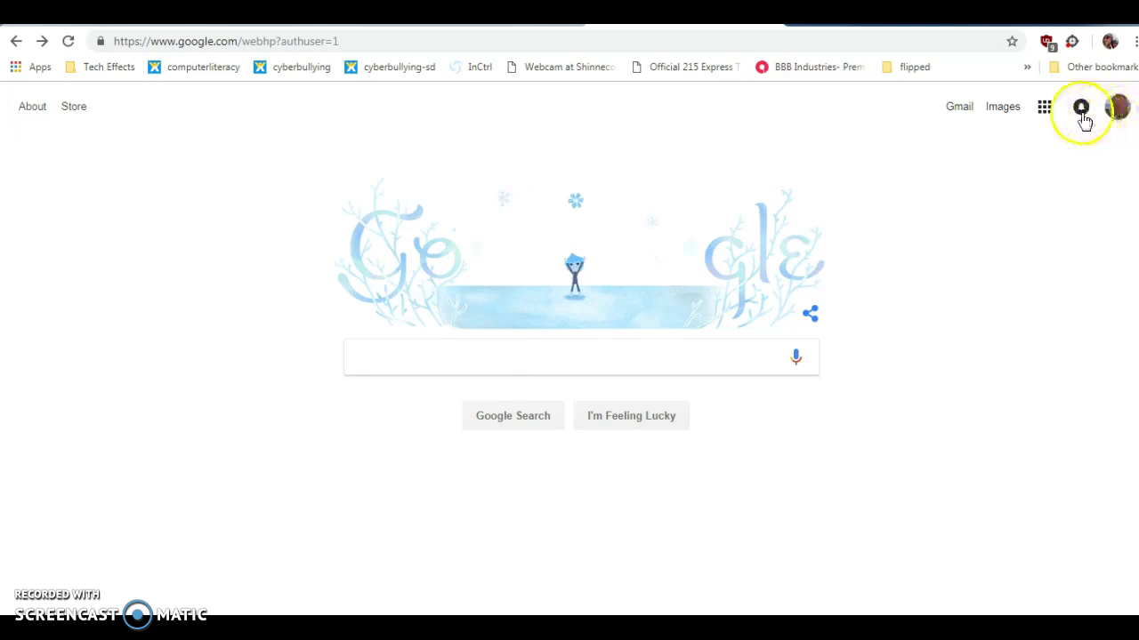
pyautogui.click(1045, 108)
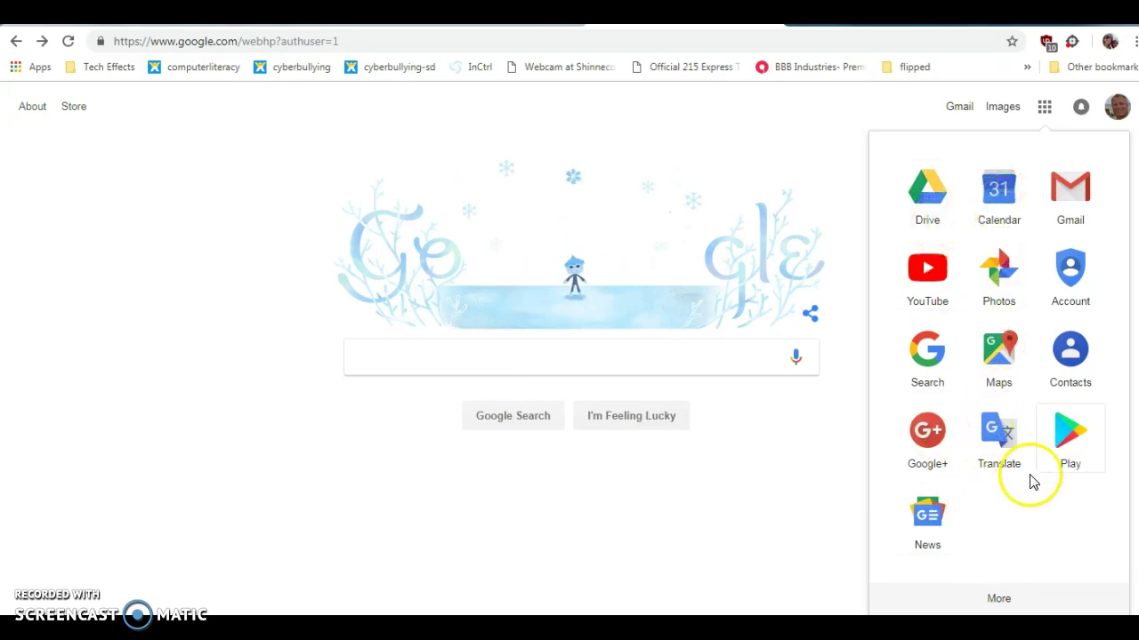
pyautogui.click(1000, 600)
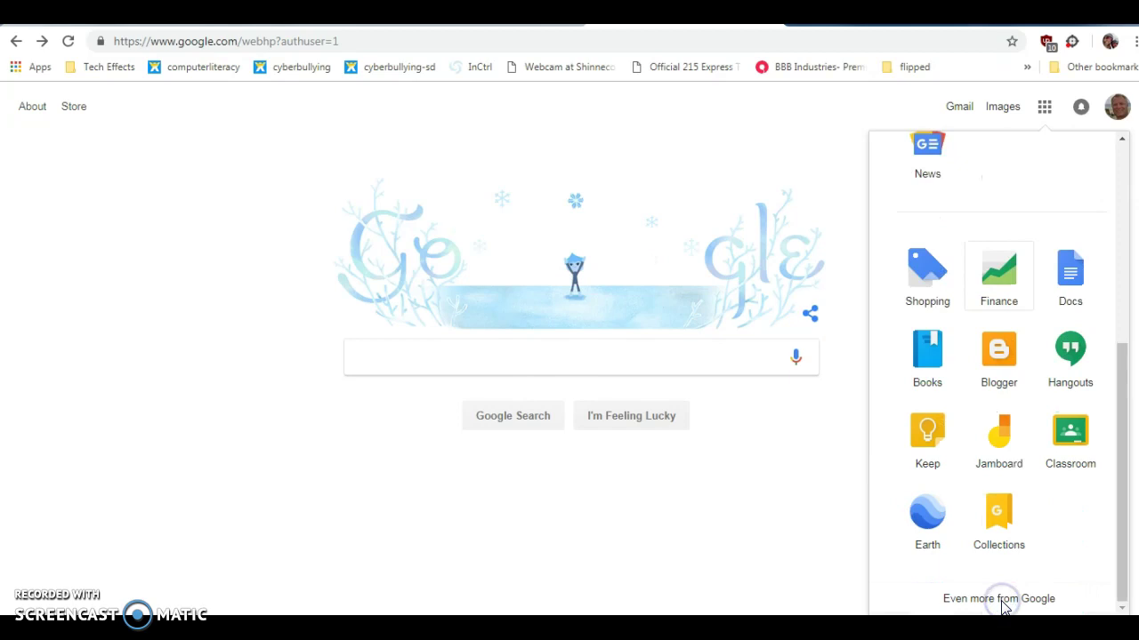
pyautogui.click(1078, 267)
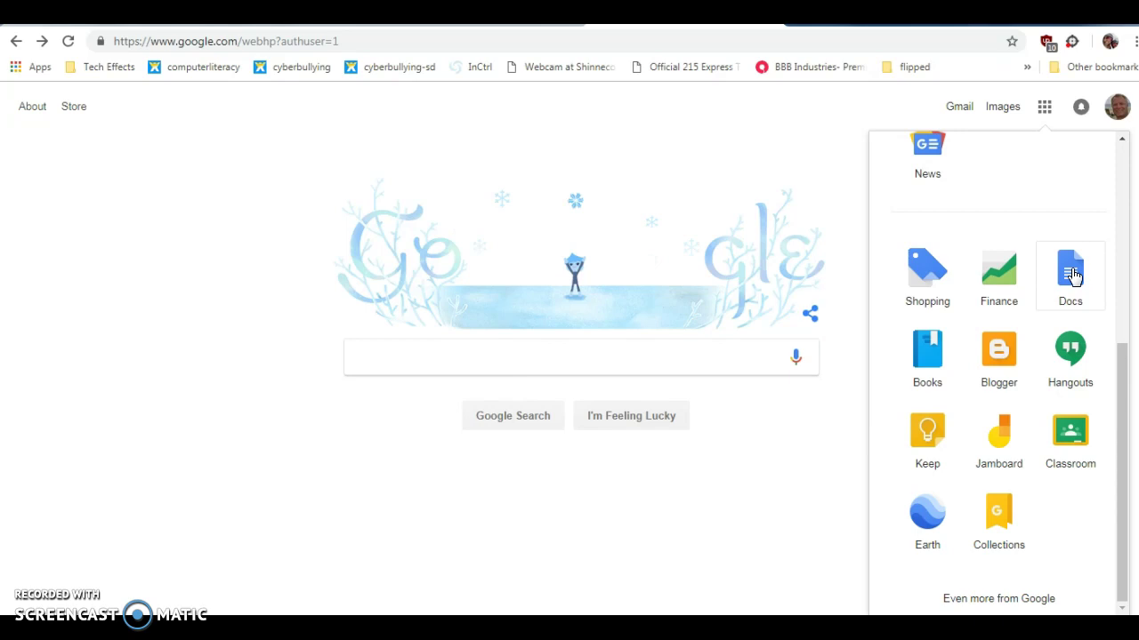
pyautogui.click(1075, 275)
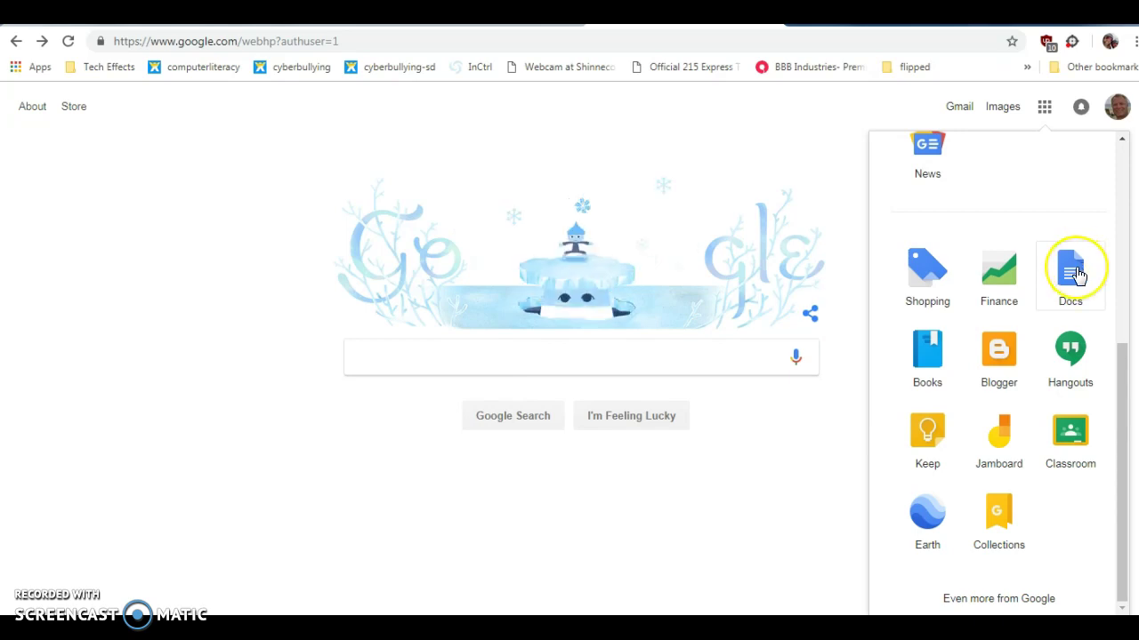
pyautogui.click(1079, 269)
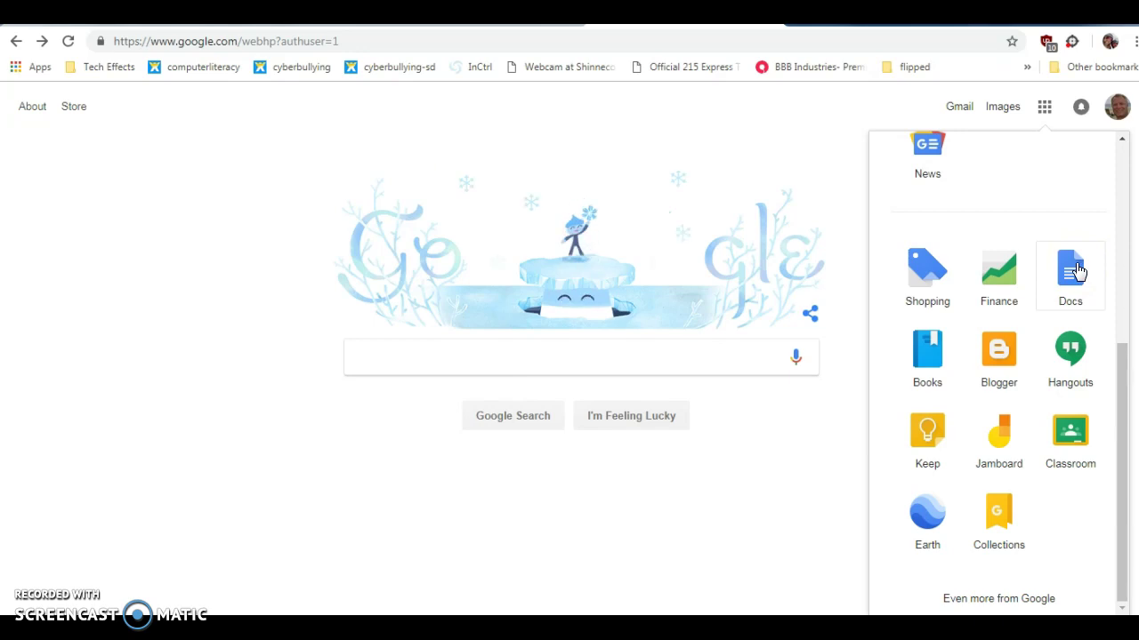
pyautogui.click(1076, 272)
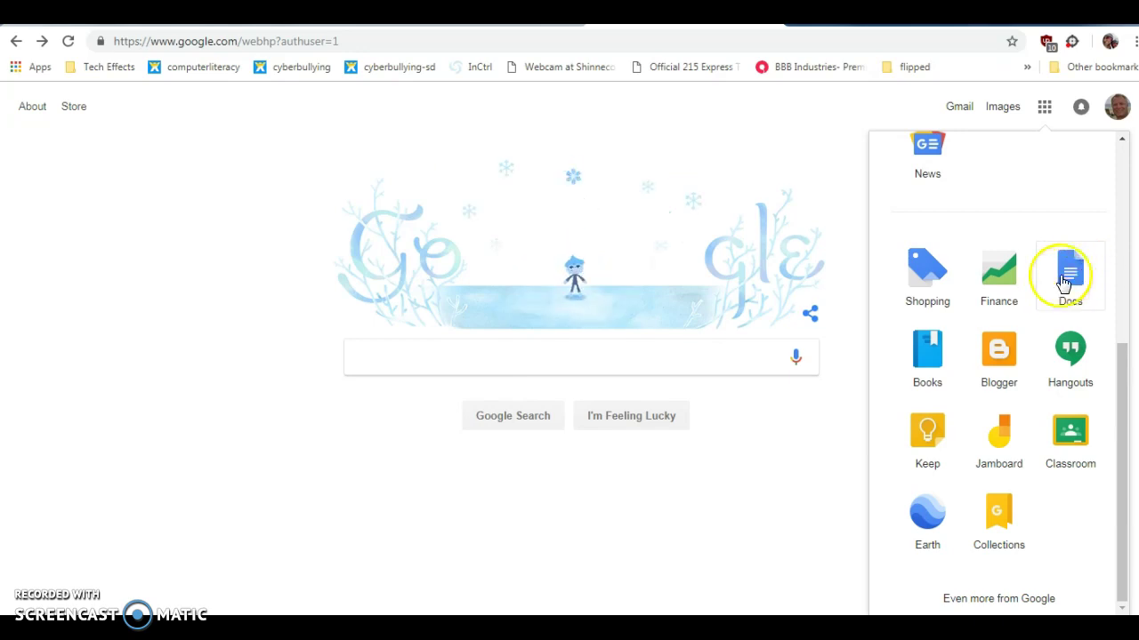
pyautogui.click(850, 470)
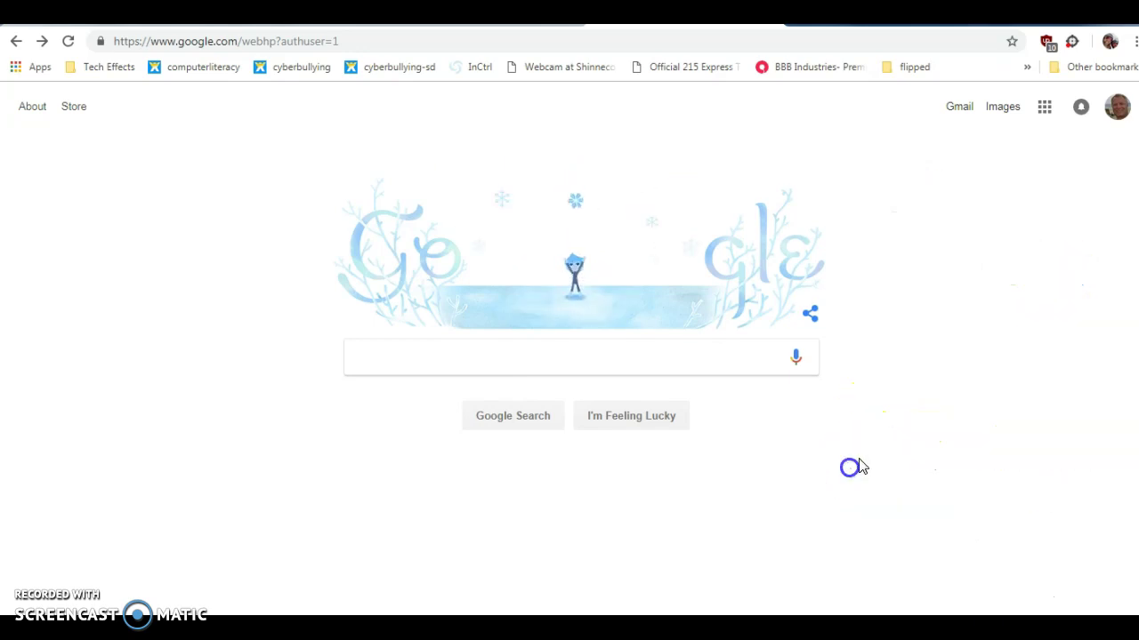
# - Search the web for "google docs" and go to Google Docs through its official about page
pyautogui.click(625, 355)
pyautogui.write('google do')
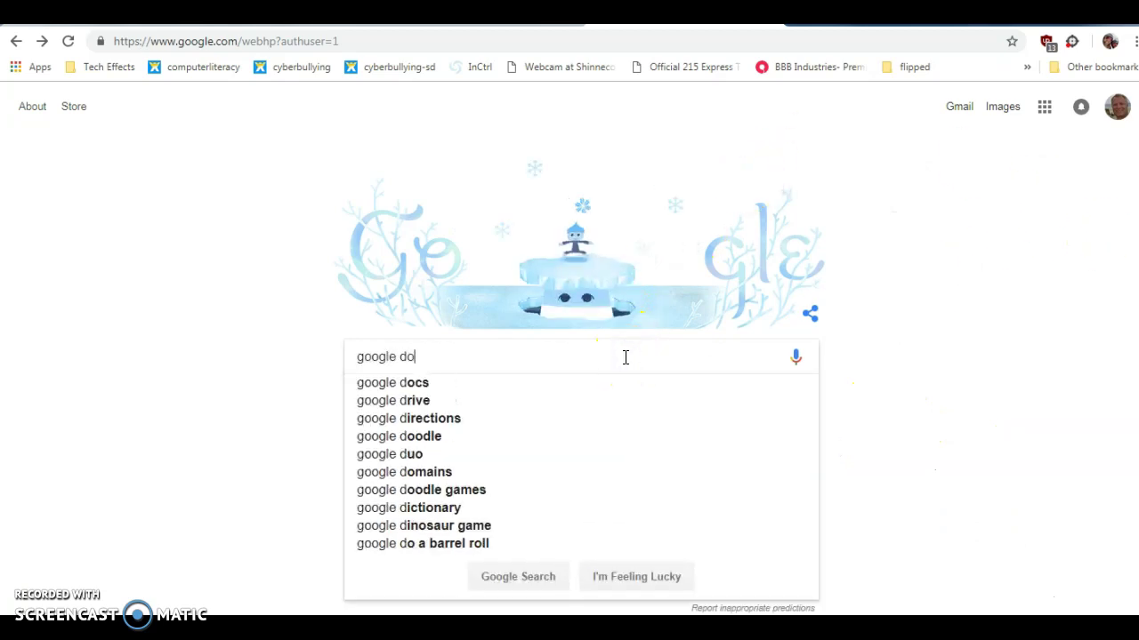
pyautogui.write('cs')
pyautogui.press('Return')
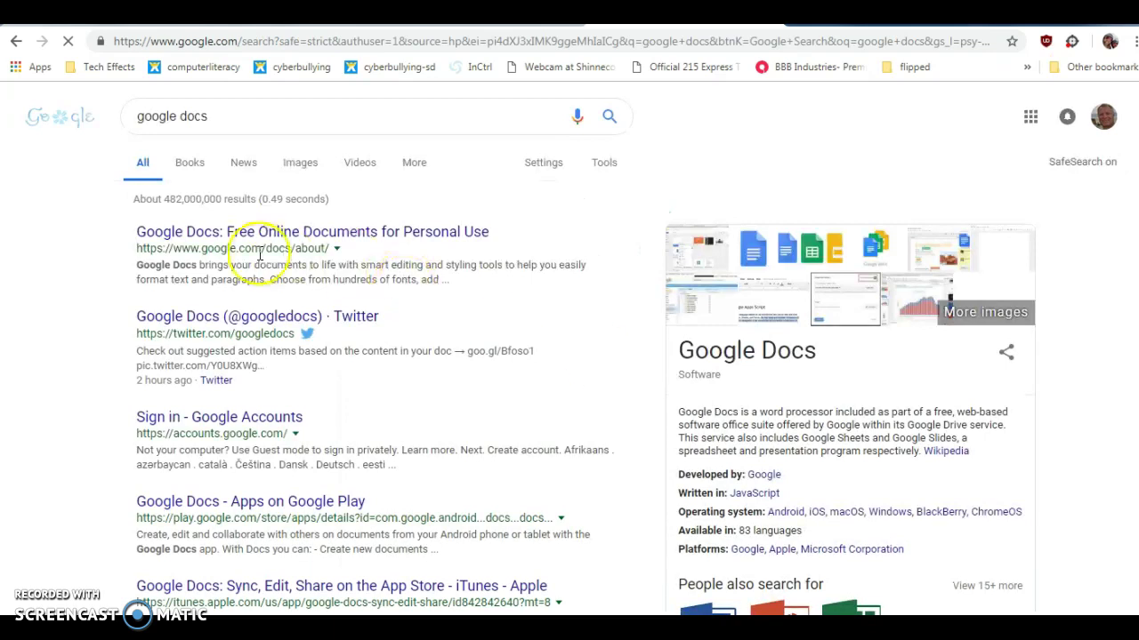
pyautogui.click(292, 236)
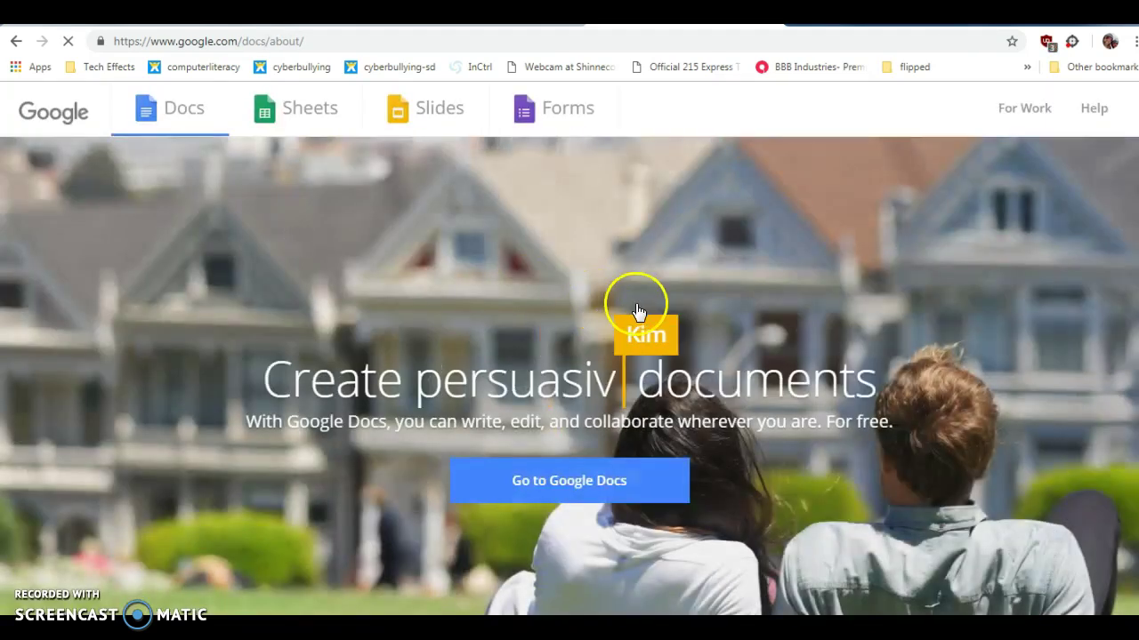
pyautogui.click(570, 479)
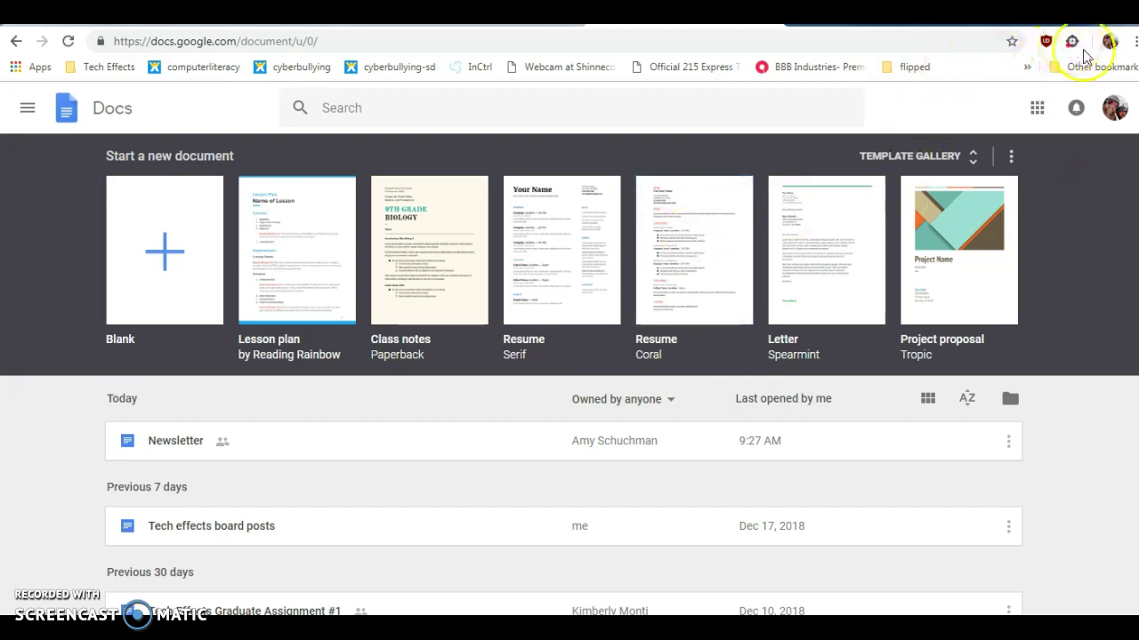
# - Switch Google Docs to the second signed-in account and dismiss the welcome message
pyautogui.click(1114, 111)
pyautogui.click(1005, 279)
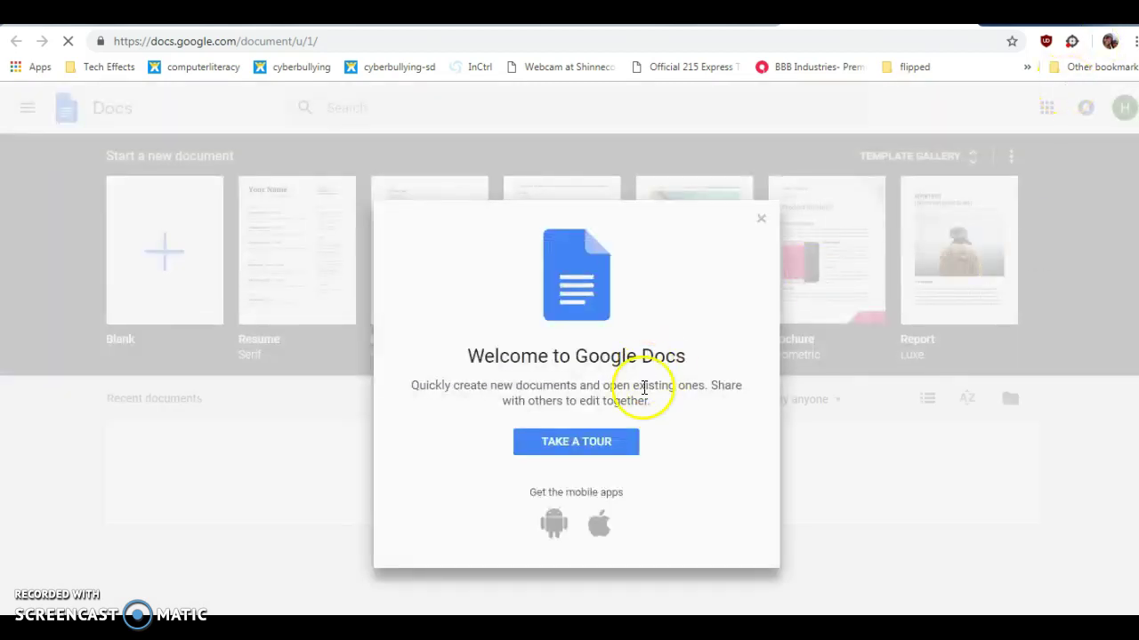
pyautogui.click(761, 218)
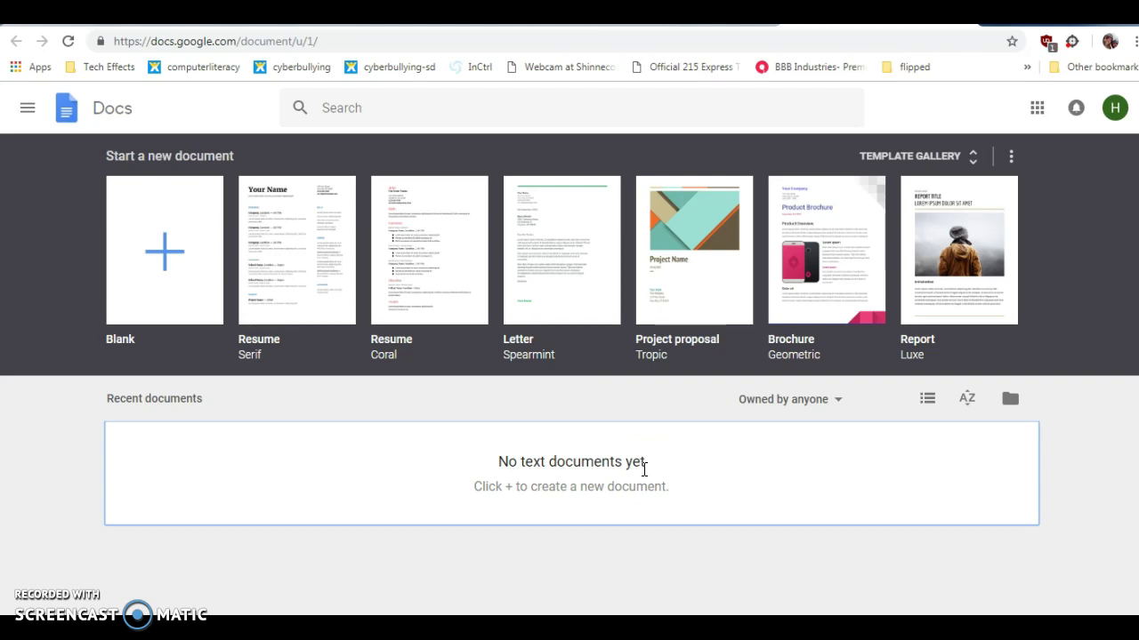
# - Create a blank document and name it "Lesson Plan 1"
pyautogui.click(163, 252)
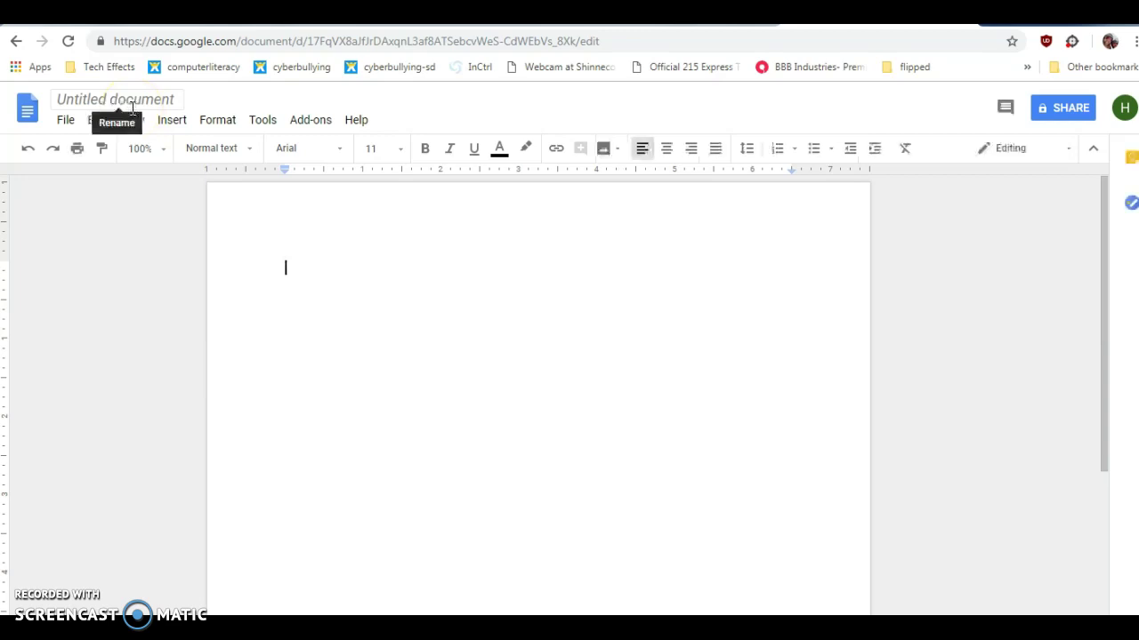
pyautogui.click(163, 142)
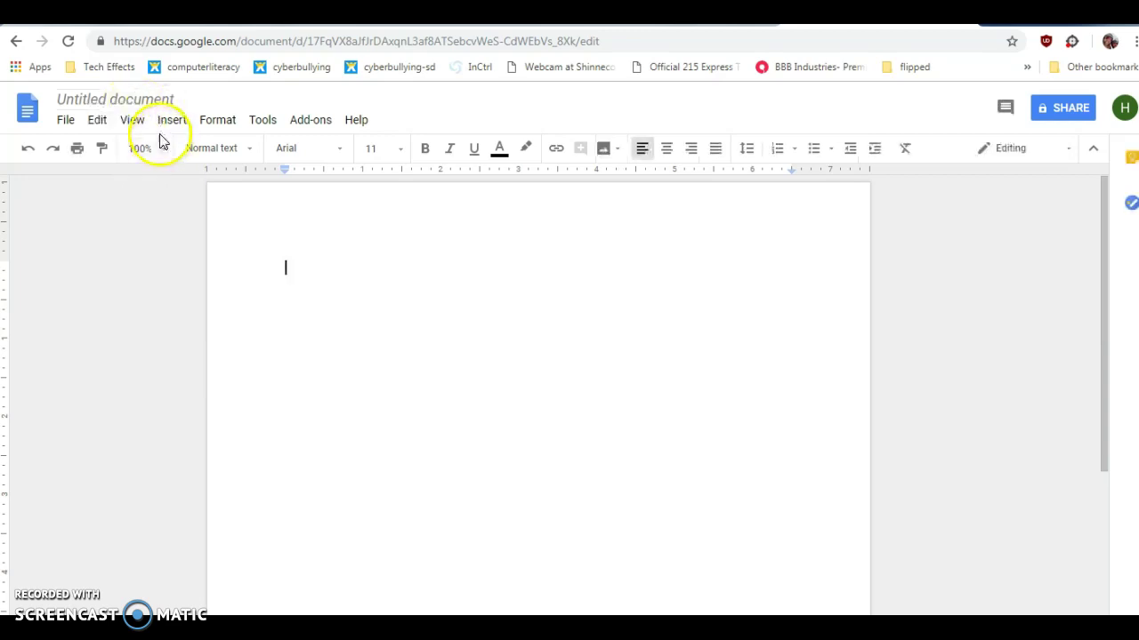
pyautogui.click(98, 99)
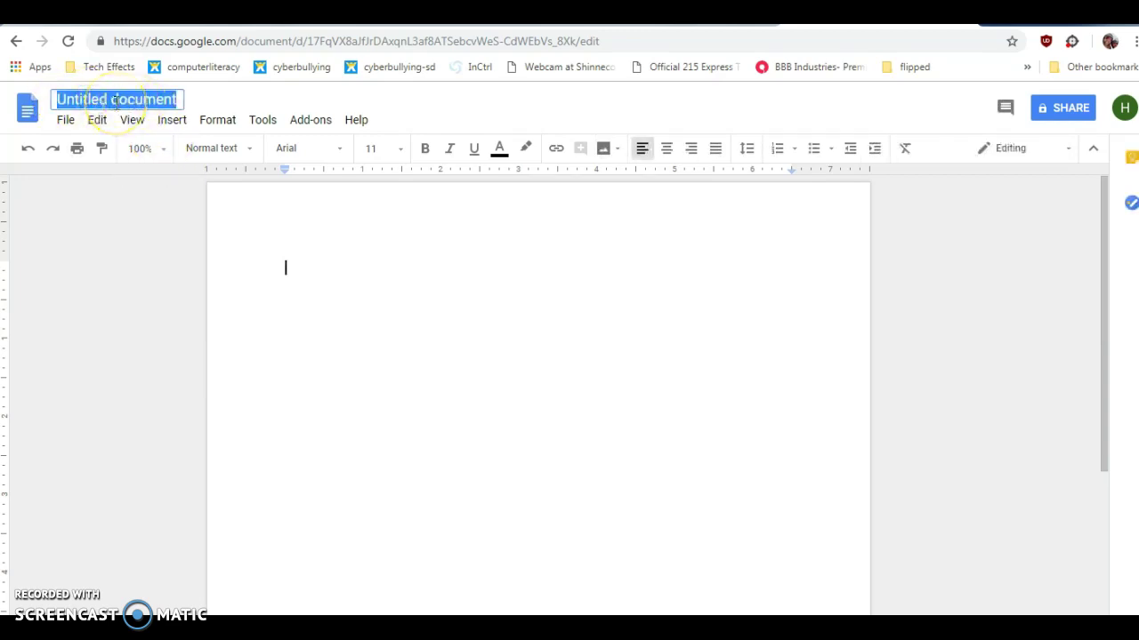
pyautogui.write('Lesson P')
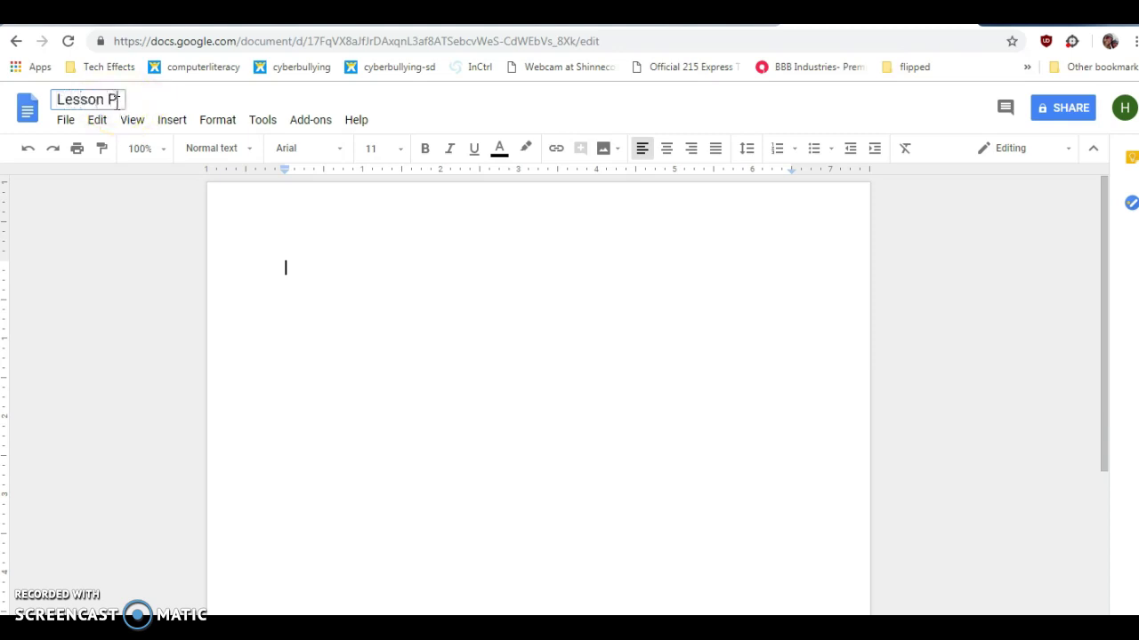
pyautogui.write('lan 1')
pyautogui.click(472, 294)
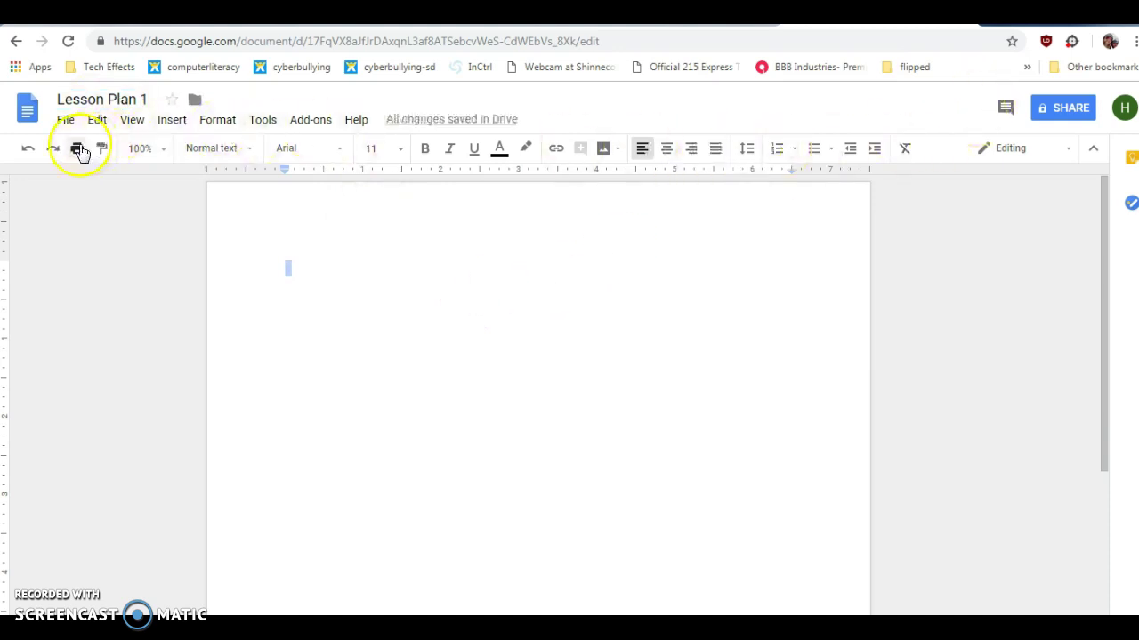
# - Enter heading lines "Lesson Plan", "Measurment", "Class: 7th Grade Technology Education" and "Techer:" followed by the teacher's name
pyautogui.click(383, 277)
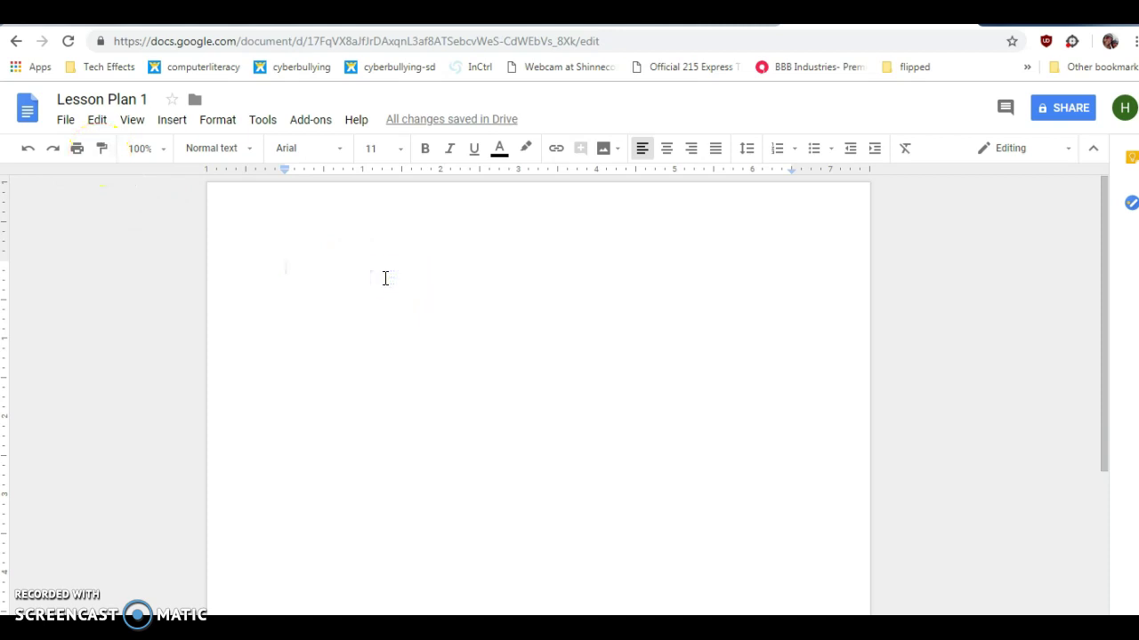
pyautogui.write('4')
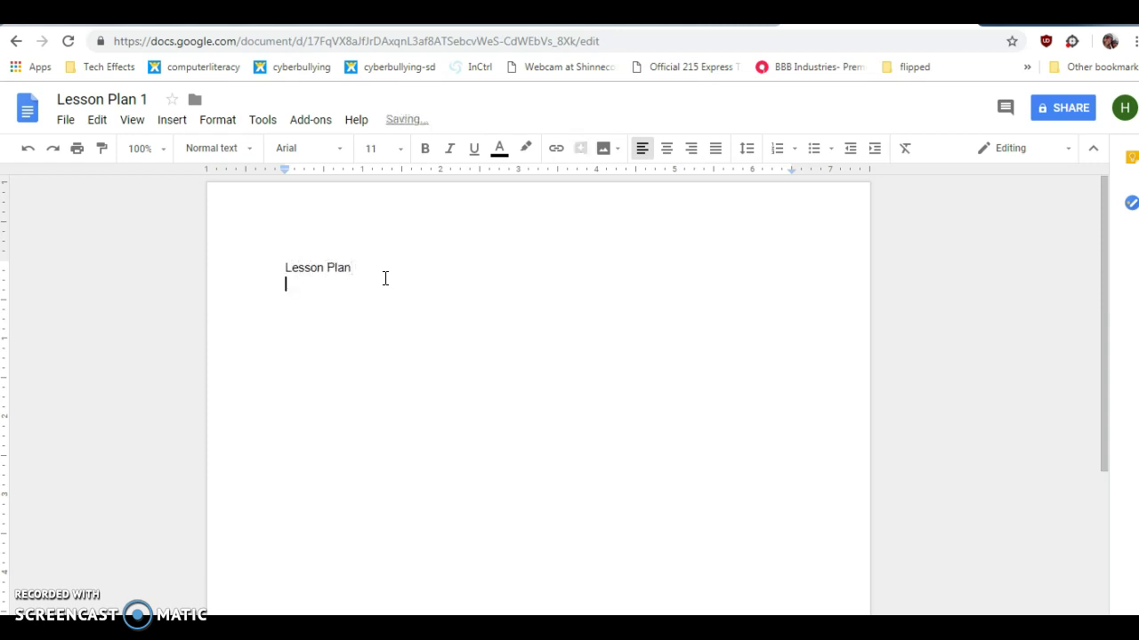
pyautogui.write('Measurment')
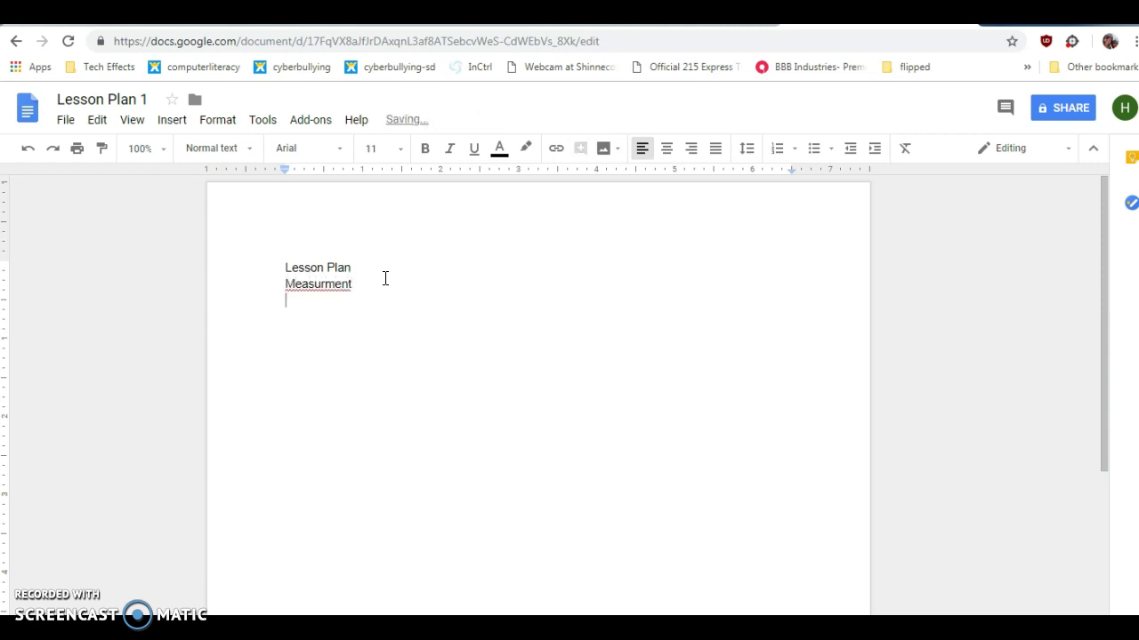
pyautogui.write('Class: 7th Grade')
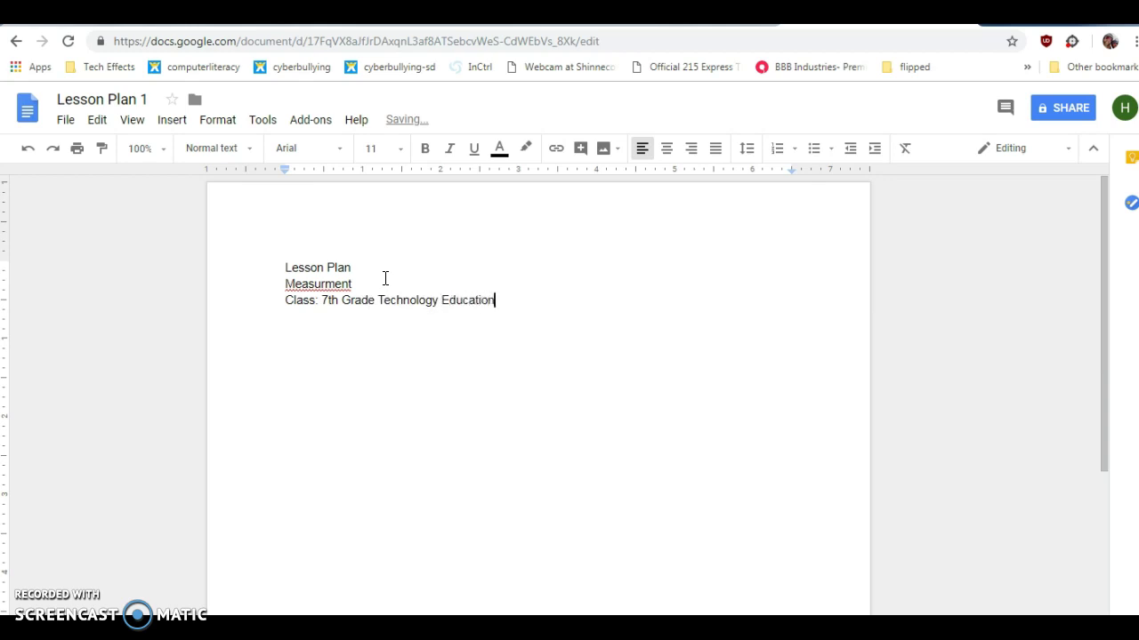
pyautogui.write('Techer:  H.Kench')
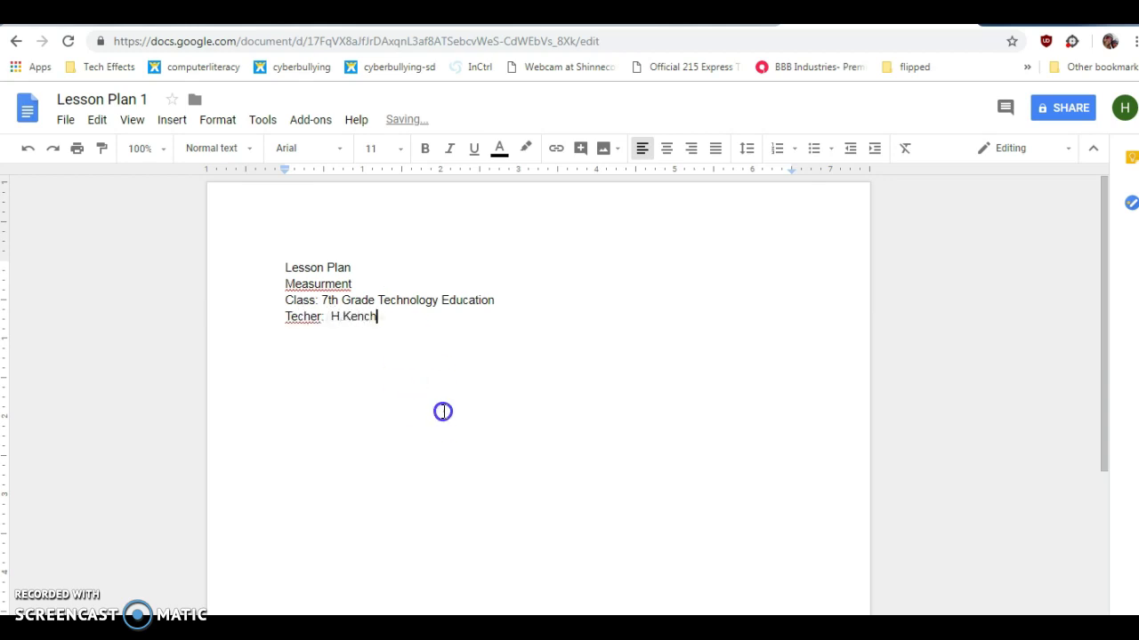
pyautogui.click(471, 325)
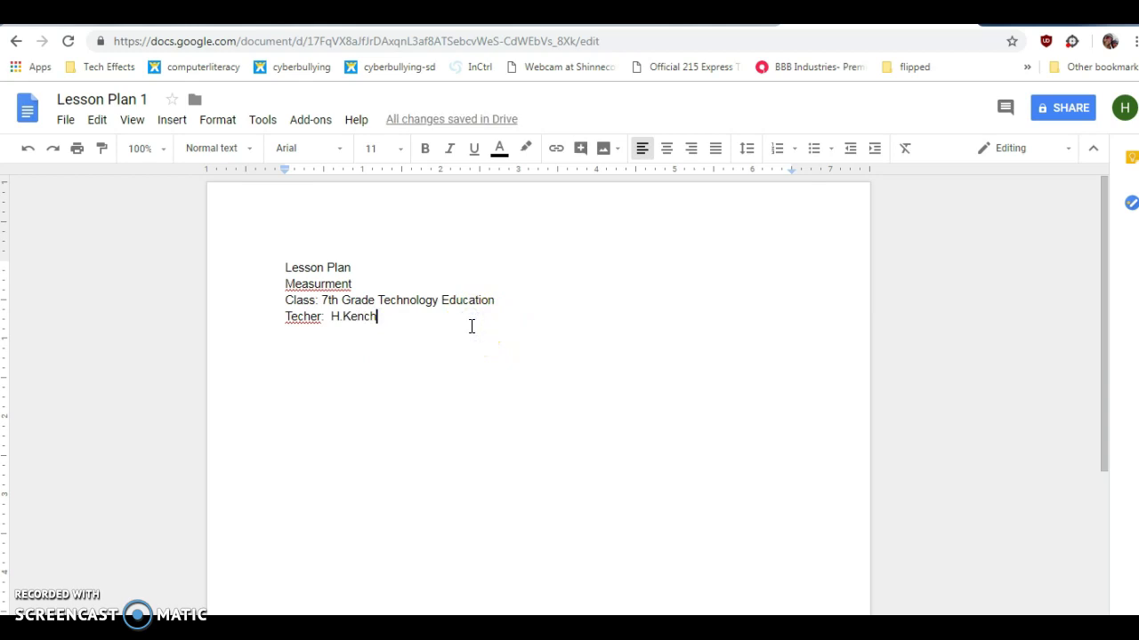
# - Center all four heading lines on the page, trying right alignment along the way
pyautogui.click(359, 266)
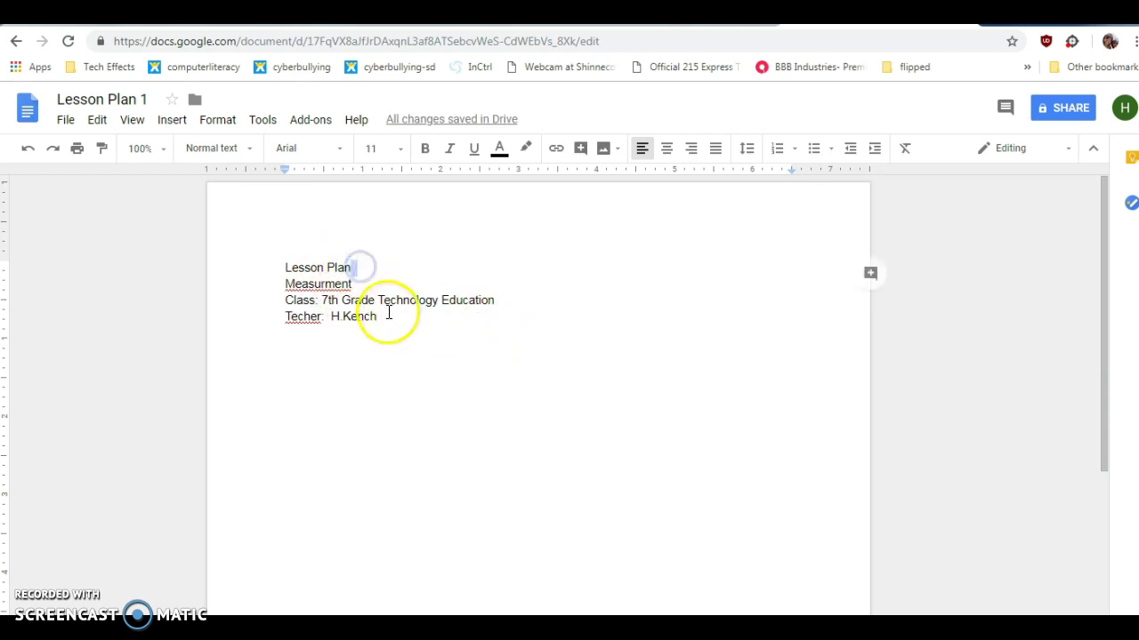
pyautogui.moveTo(388, 313); pyautogui.dragTo(255, 271)
pyautogui.click(667, 151)
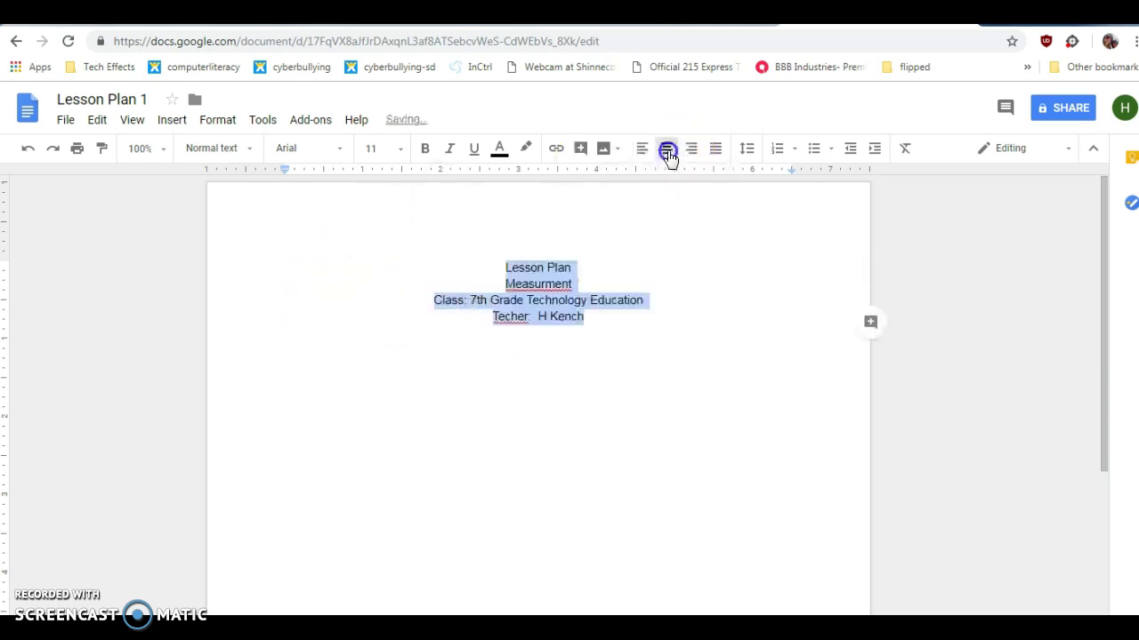
pyautogui.click(691, 152)
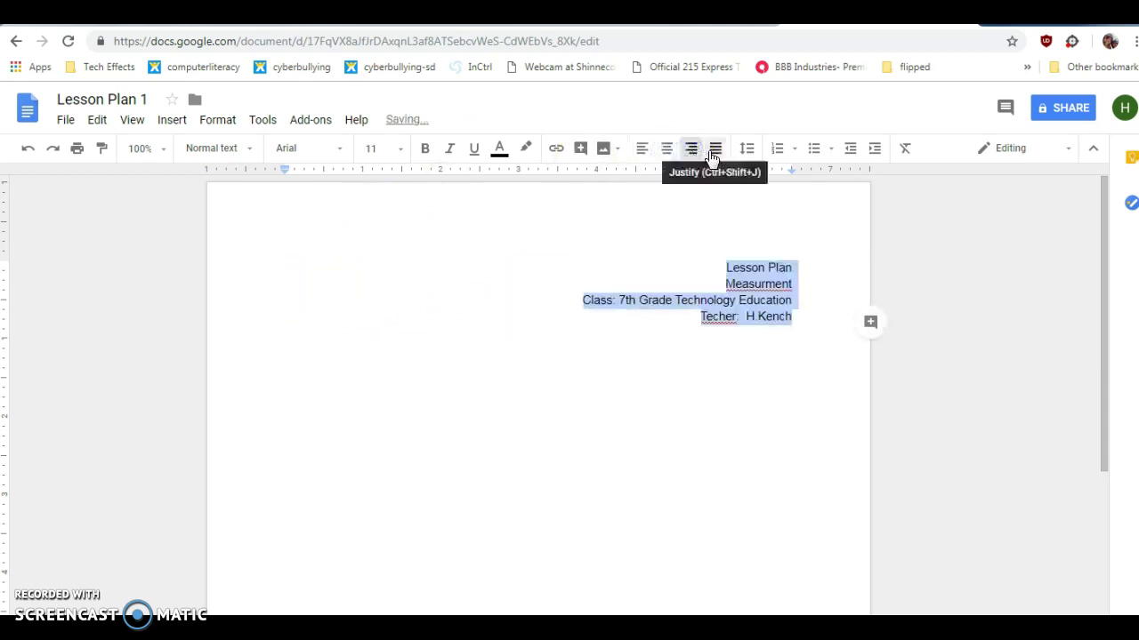
pyautogui.click(667, 153)
pyautogui.click(693, 270)
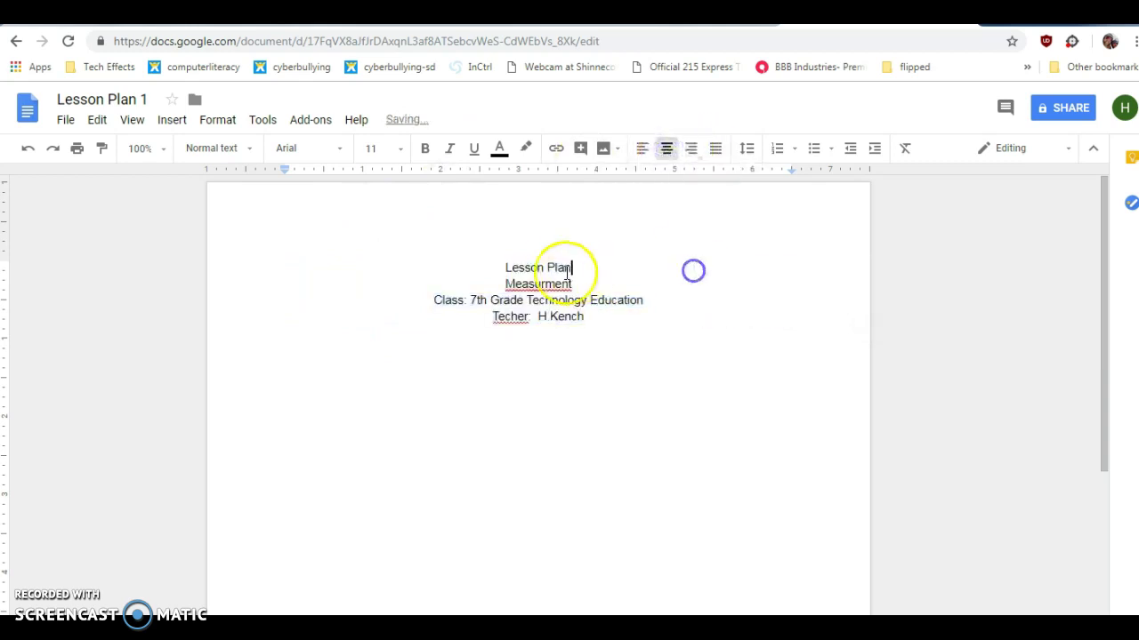
# - Make the "Lesson Plan" title bold and underlined with font size 18
pyautogui.moveTo(572, 264); pyautogui.dragTo(468, 264)
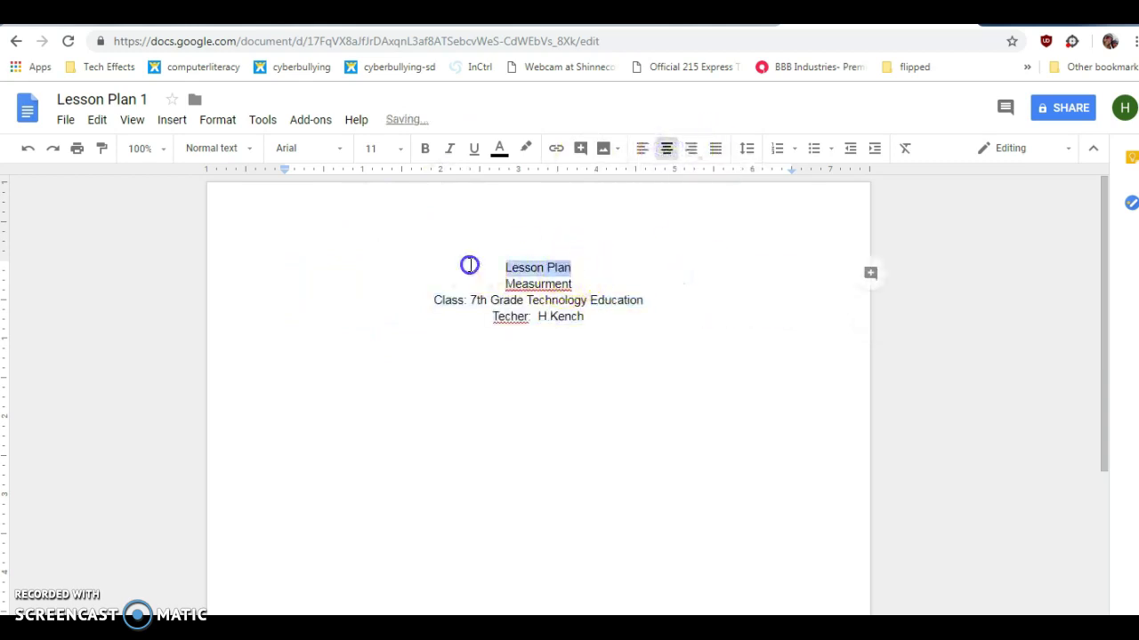
pyautogui.click(427, 153)
pyautogui.click(474, 152)
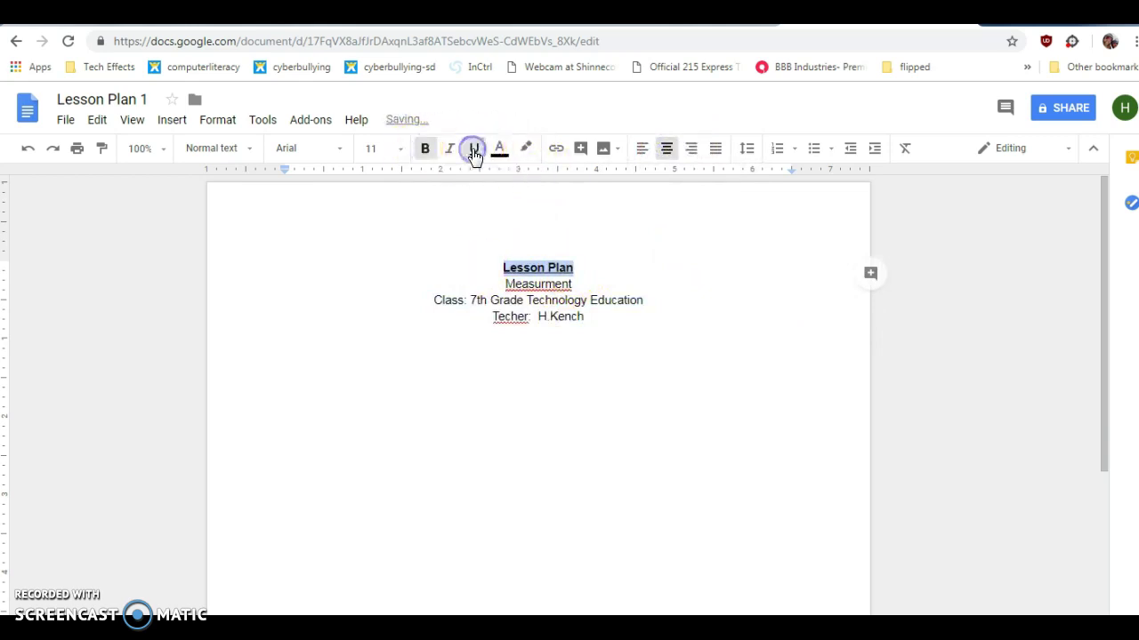
pyautogui.click(398, 149)
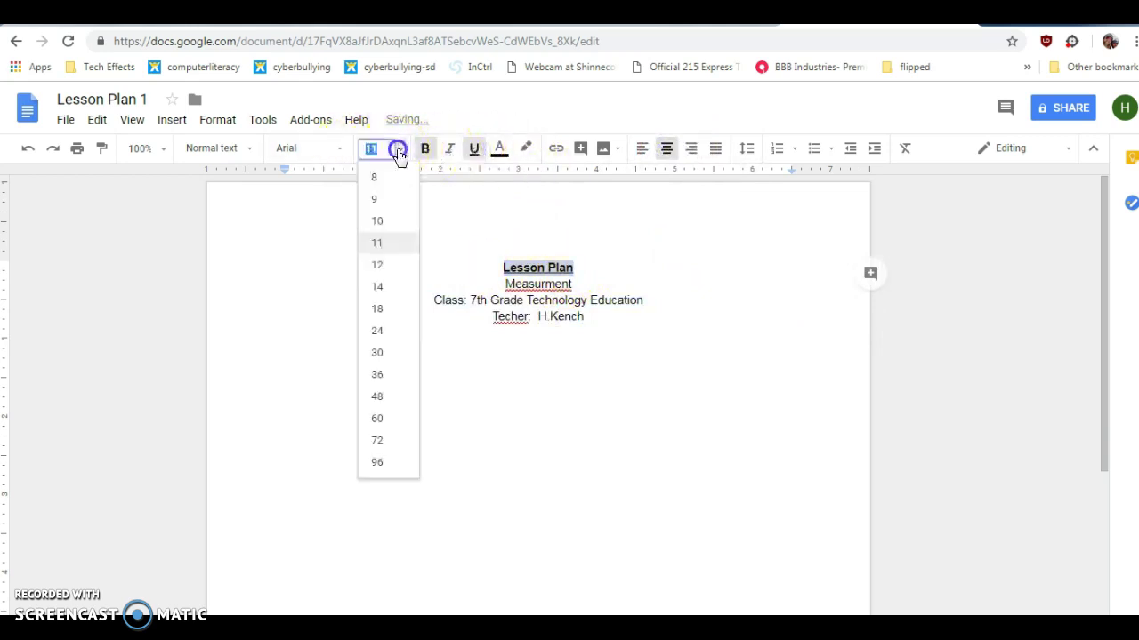
pyautogui.click(382, 306)
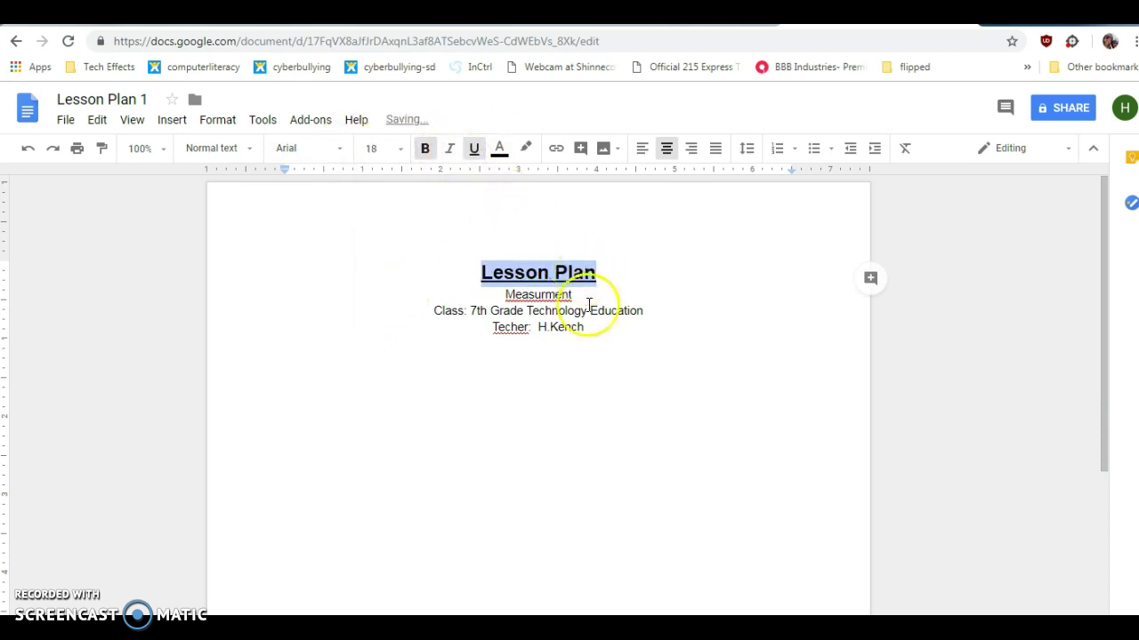
pyautogui.click(587, 273)
# - Correct the misspelled heading words to "Measurement" and "Teacher" using the spelling suggestions
pyautogui.rightClick(542, 287)
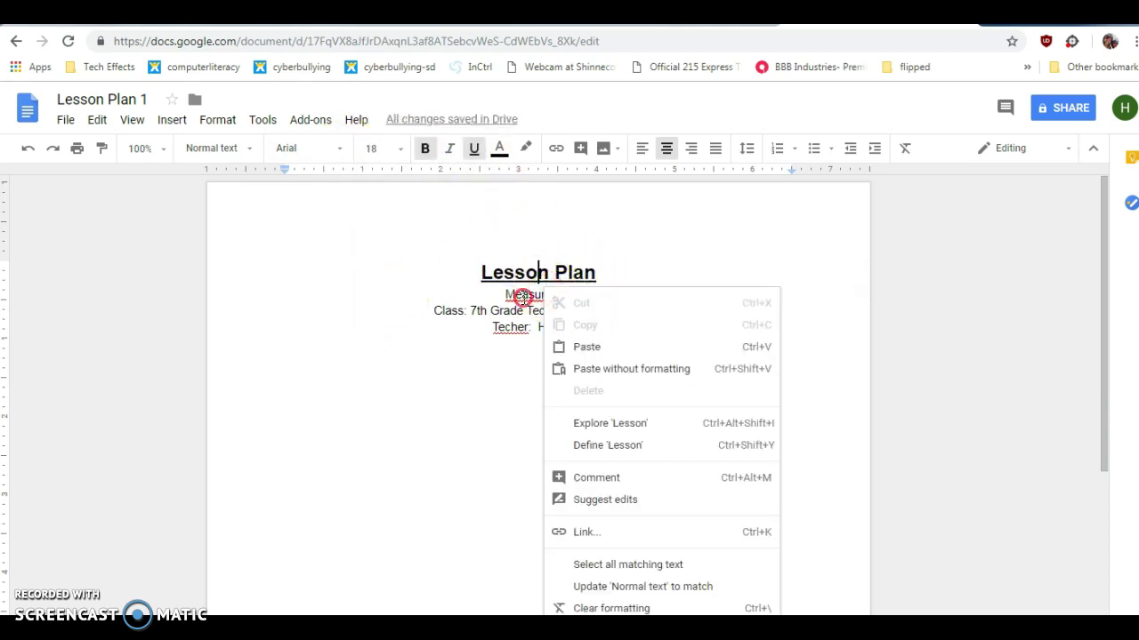
pyautogui.rightClick(524, 296)
pyautogui.click(579, 258)
pyautogui.click(529, 354)
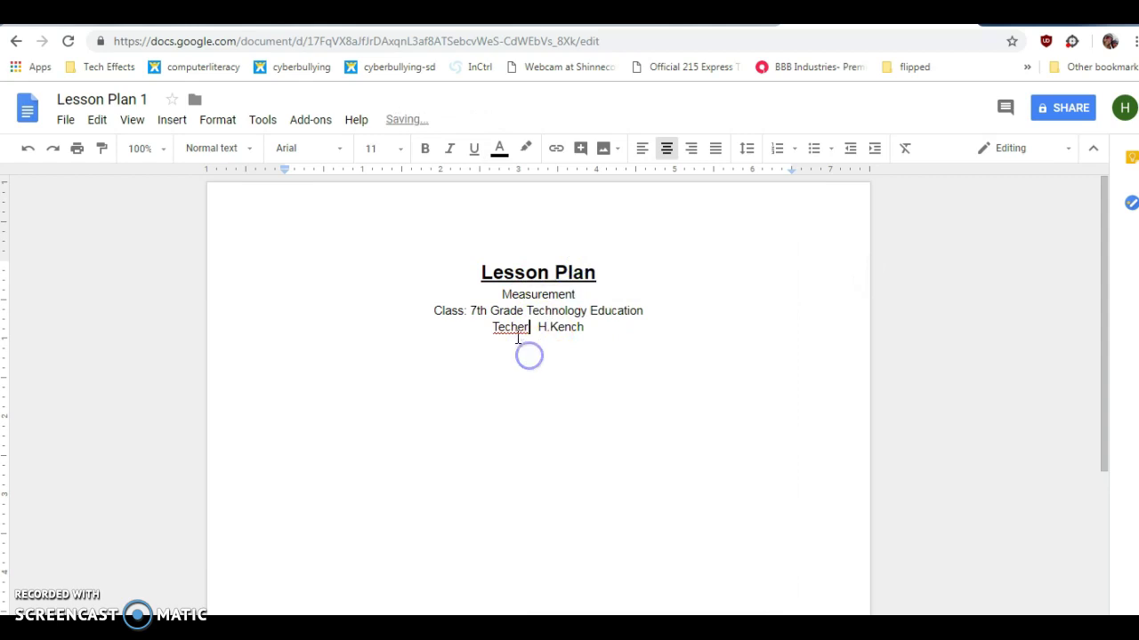
pyautogui.rightClick(516, 330)
pyautogui.click(564, 260)
pyautogui.click(567, 381)
# - Start a new line below the teacher line and align it left
pyautogui.click(605, 338)
pyautogui.press('Return')
pyautogui.click(642, 149)
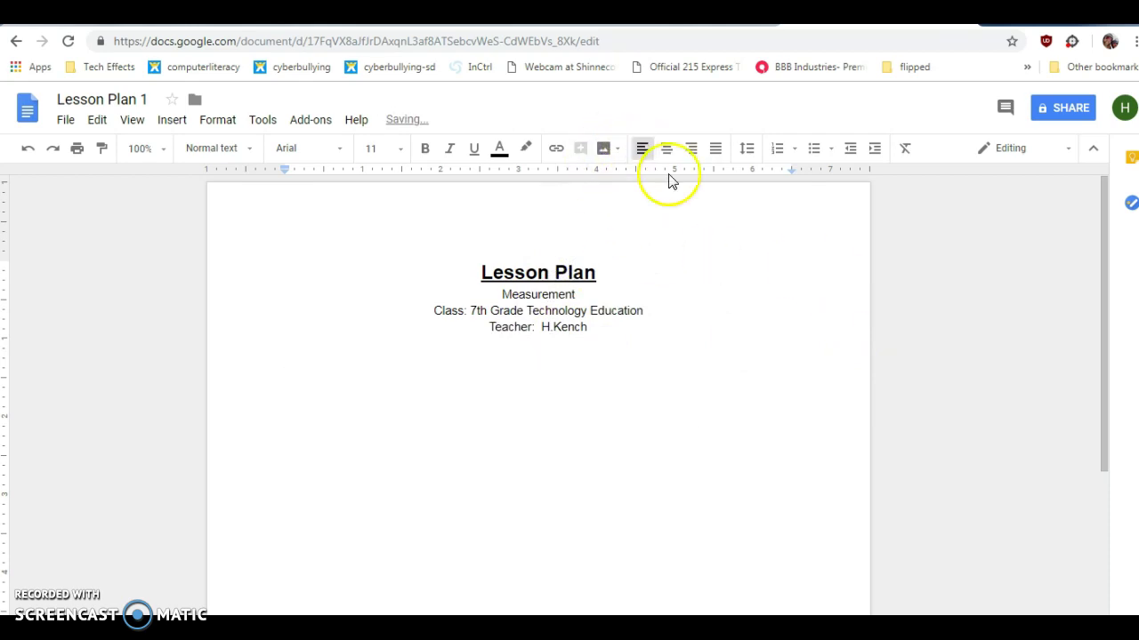
# - Add the section headings Objectives, Outline, Resources and Materials below the heading block, separated by blank lines
pyautogui.write('O')
pyautogui.write('Ou')
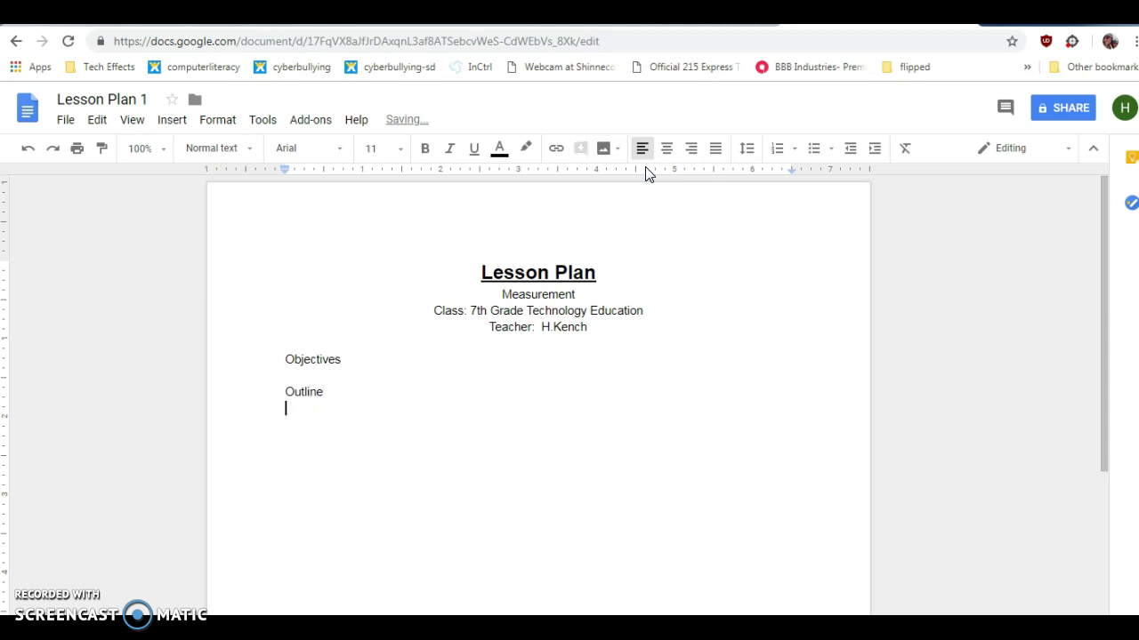
pyautogui.write('Re')
pyautogui.write('Materials')
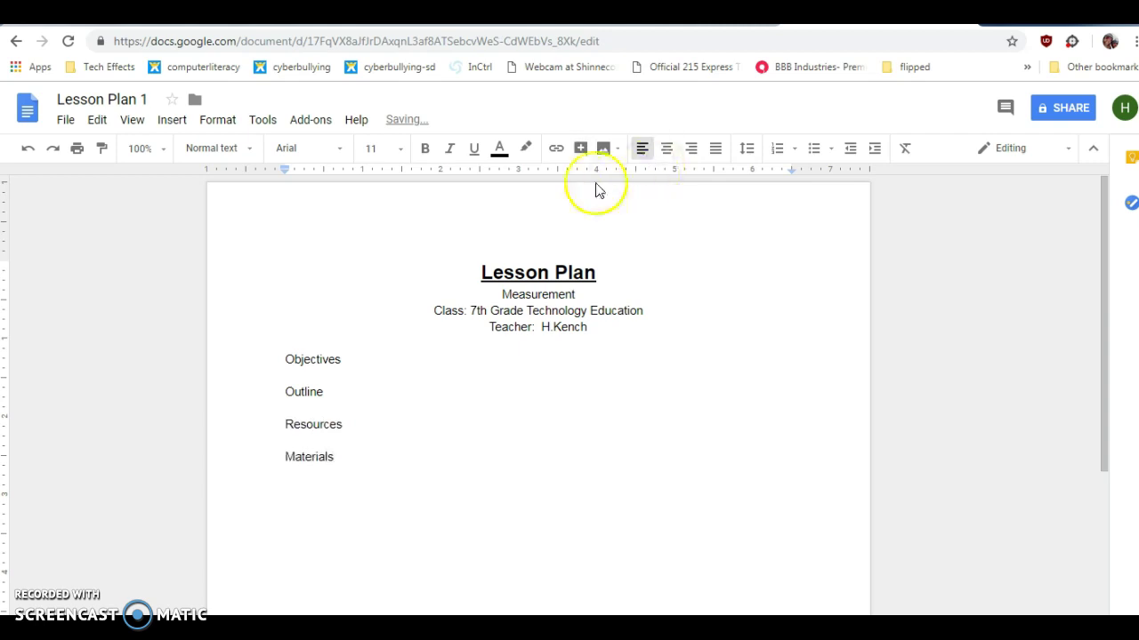
# - Below Objectives, enter "By the end of this class, all students will be able to read the ruler down to the ¼""
pyautogui.click(343, 365)
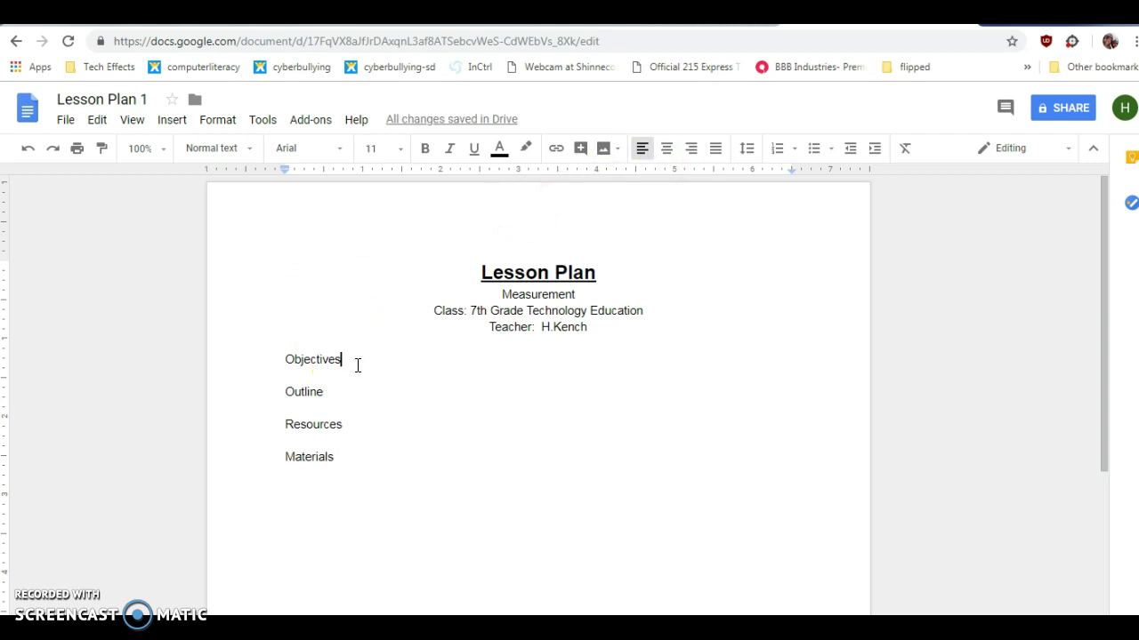
pyautogui.press('Return')
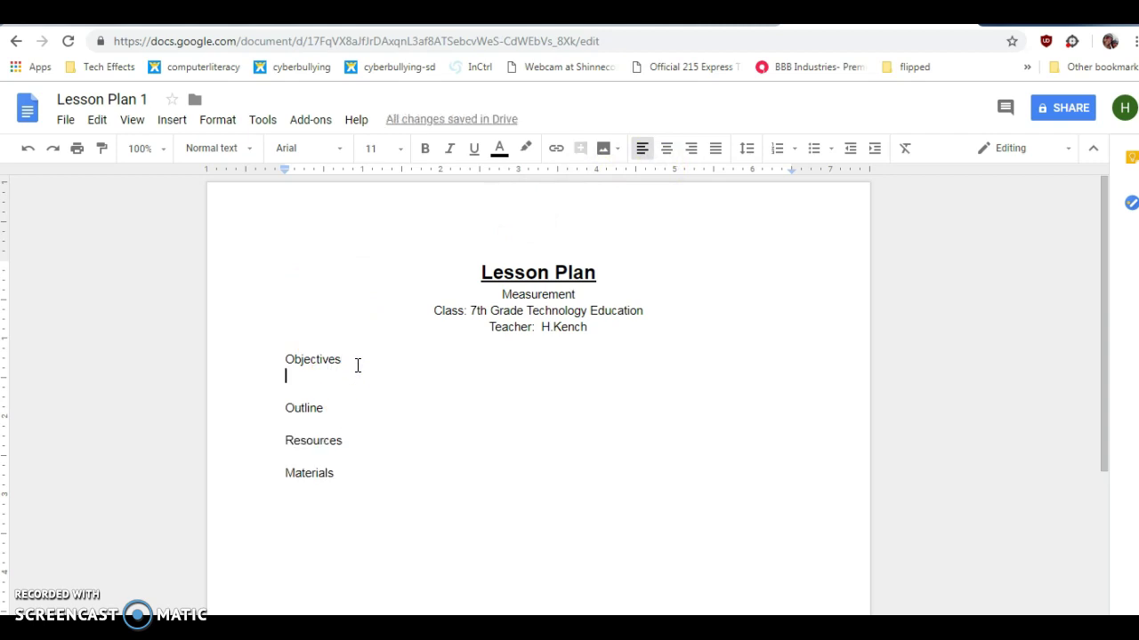
pyautogui.write('B')
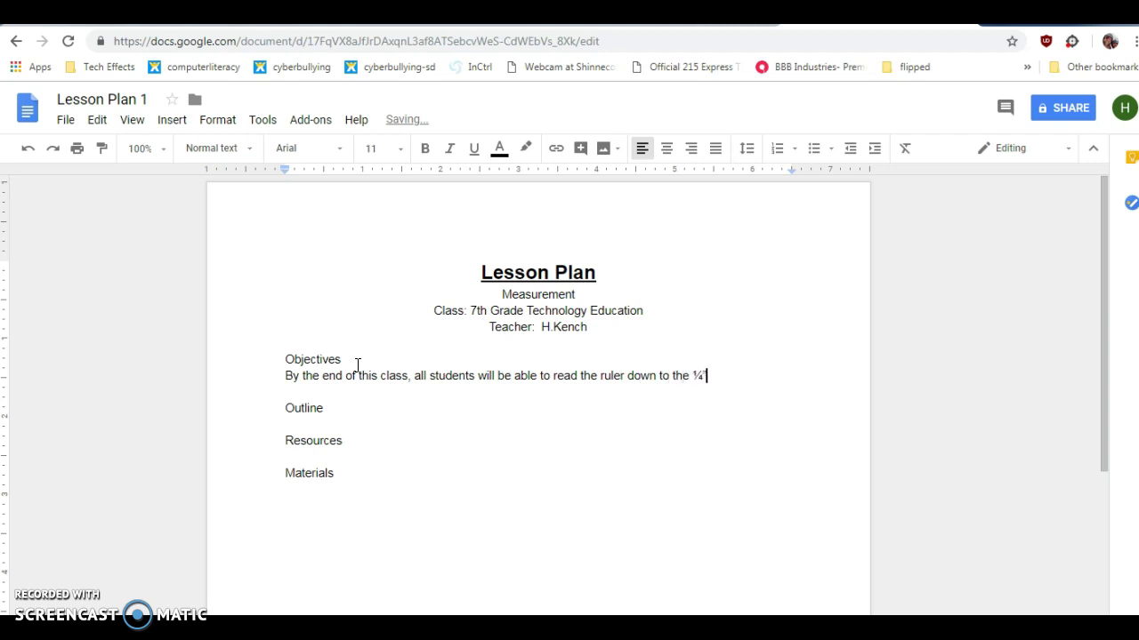
pyautogui.click(343, 365)
pyautogui.click(336, 410)
pyautogui.click(343, 426)
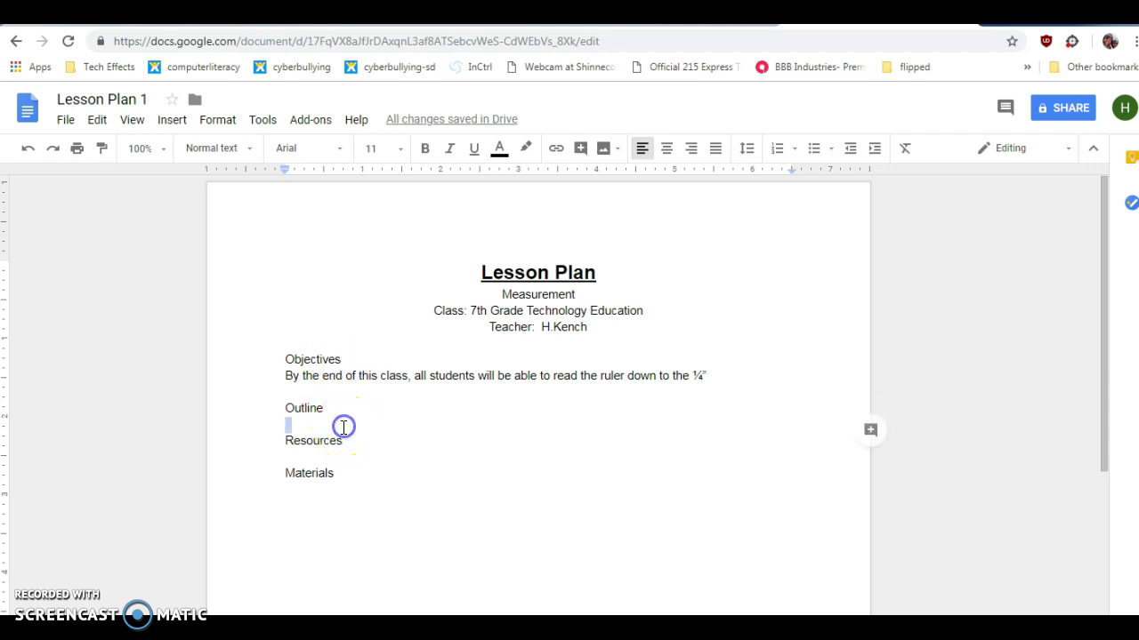
pyautogui.scroll(-1, 324, 356)
pyautogui.click(326, 340)
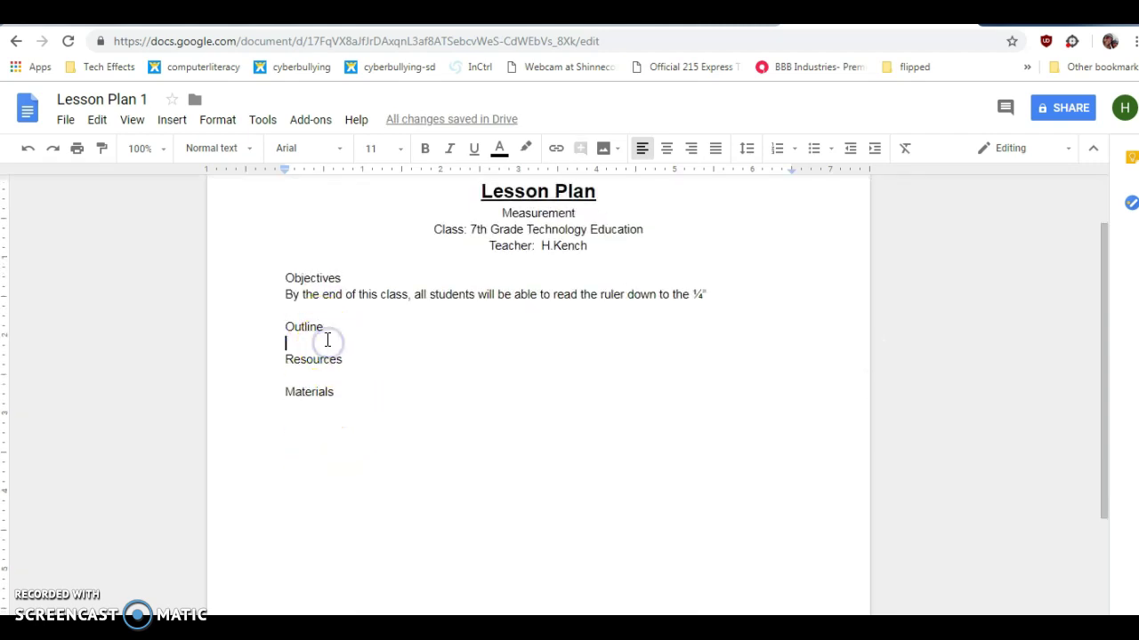
pyautogui.click(346, 372)
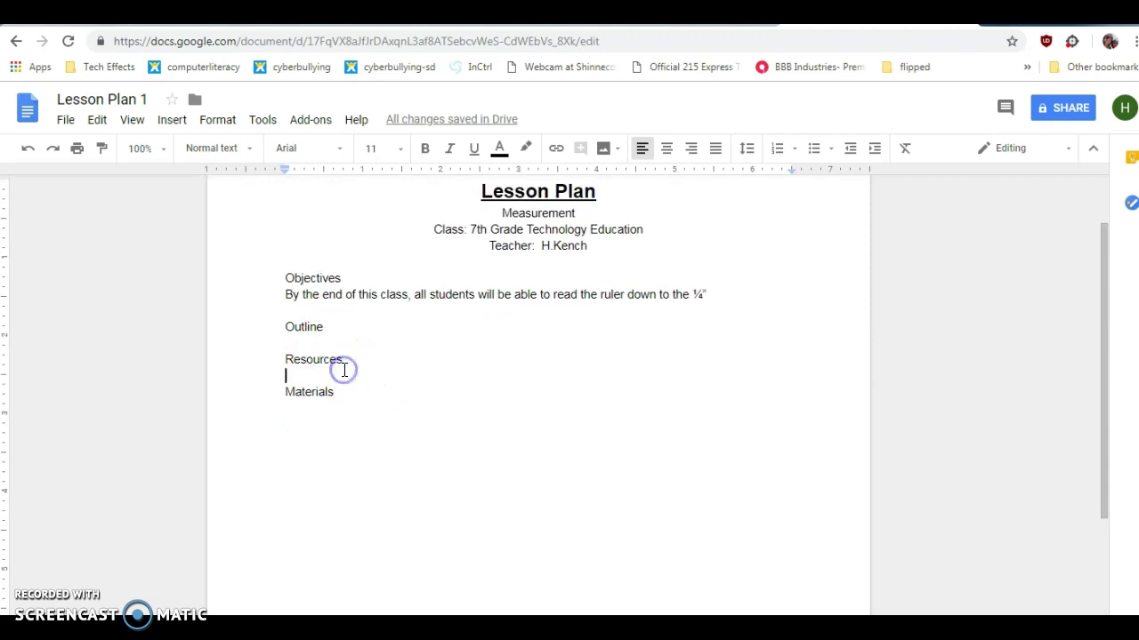
pyautogui.click(324, 359)
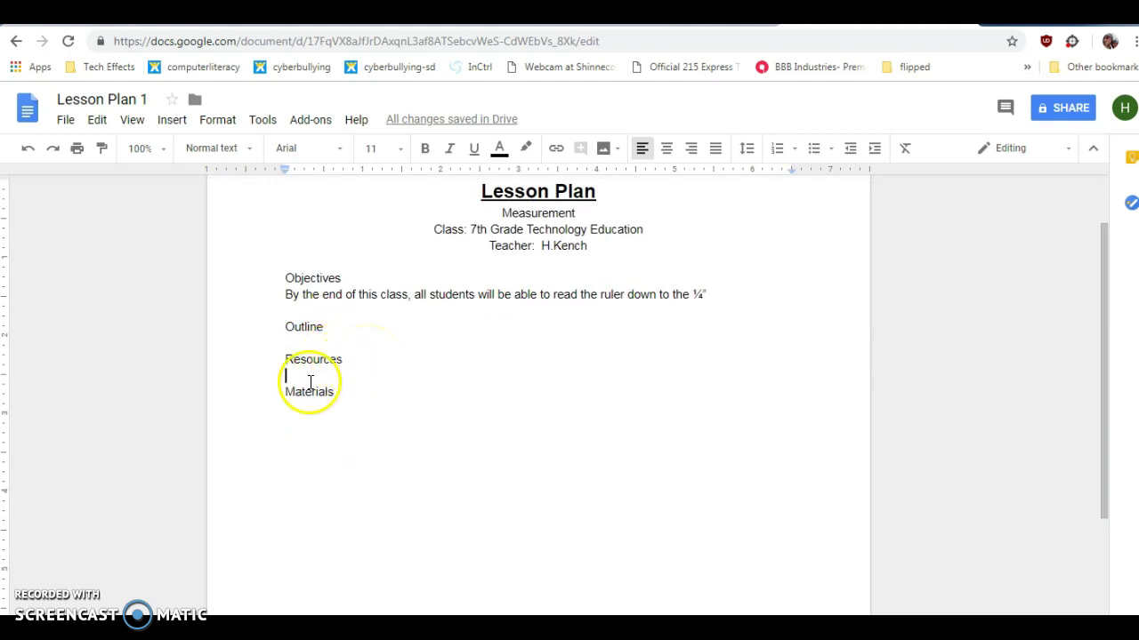
pyautogui.click(328, 398)
pyautogui.click(325, 408)
pyautogui.click(340, 392)
pyautogui.press('Return')
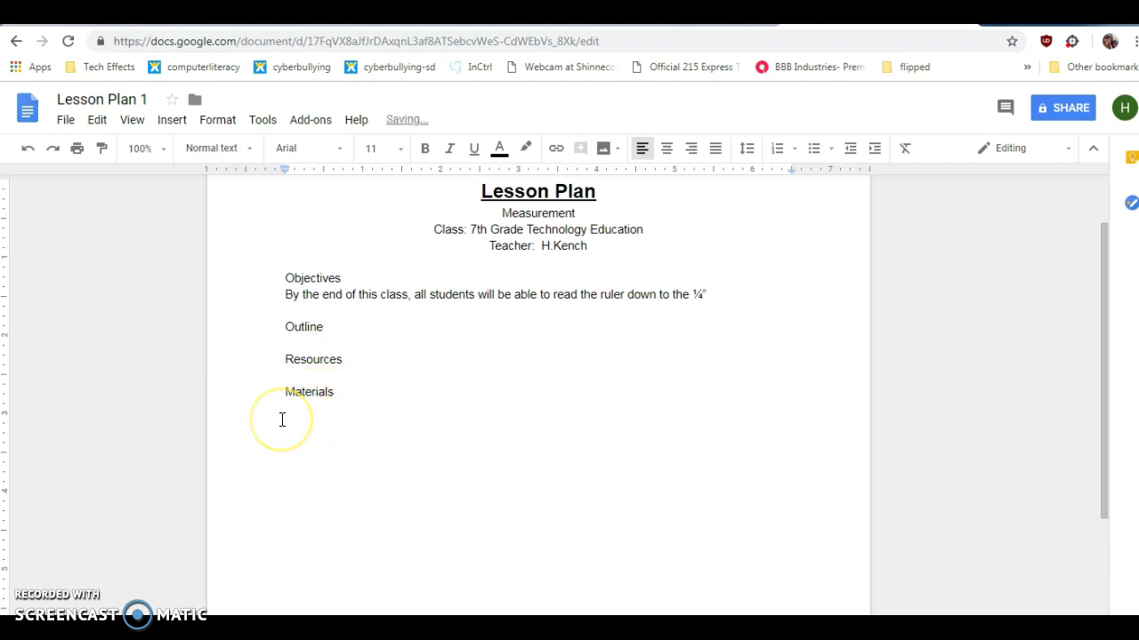
pyautogui.click(300, 412)
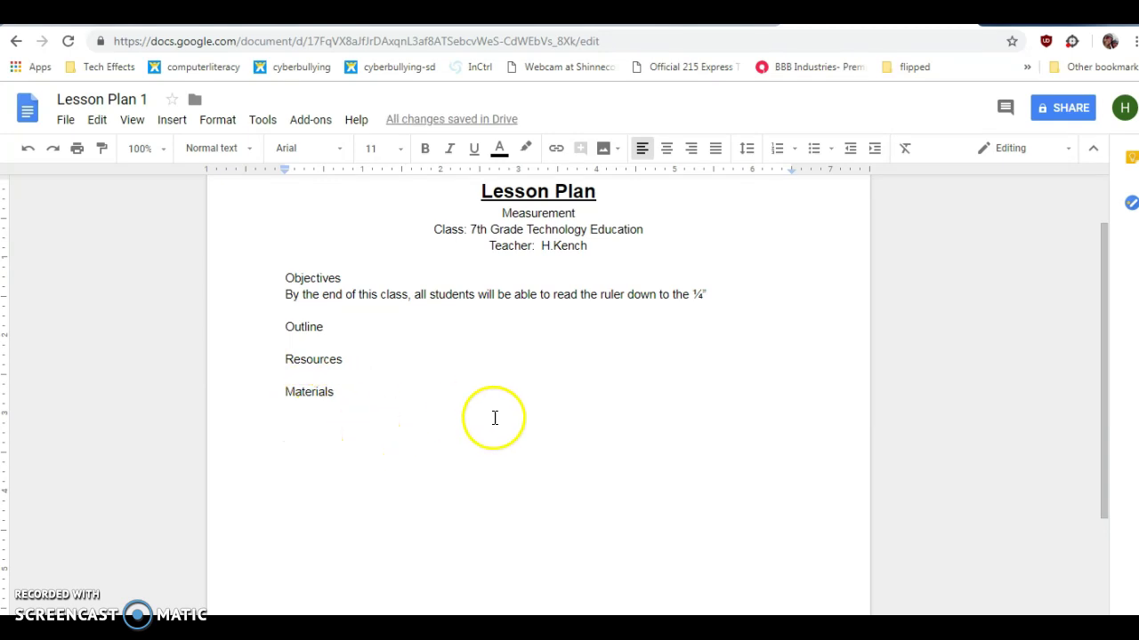
pyautogui.scroll(-5, 454, 430)
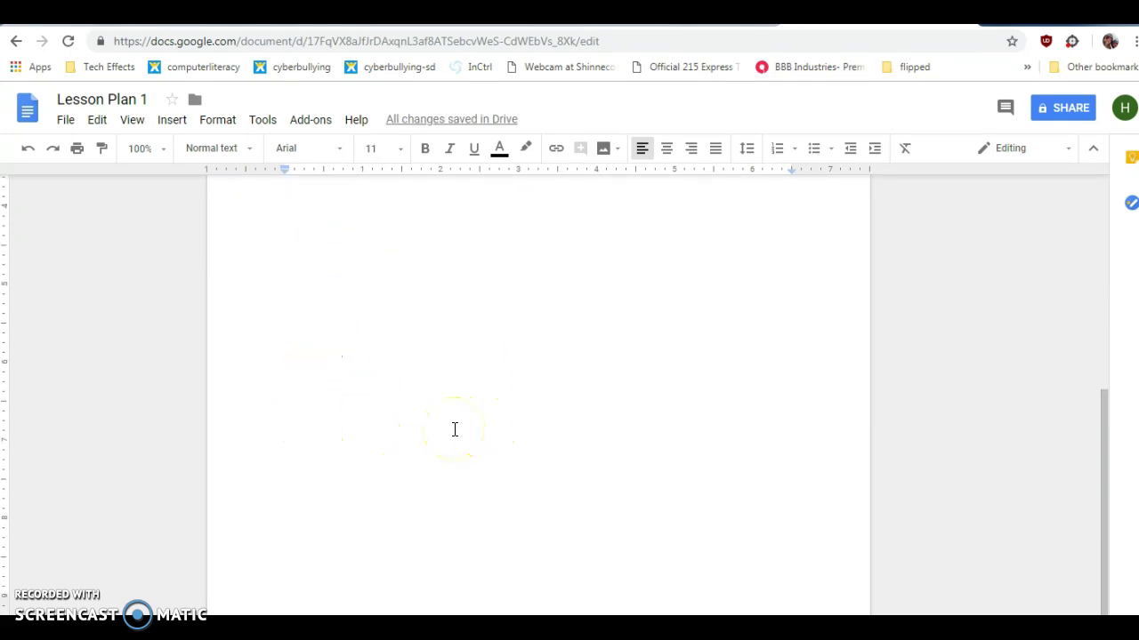
pyautogui.scroll(5, 454, 429)
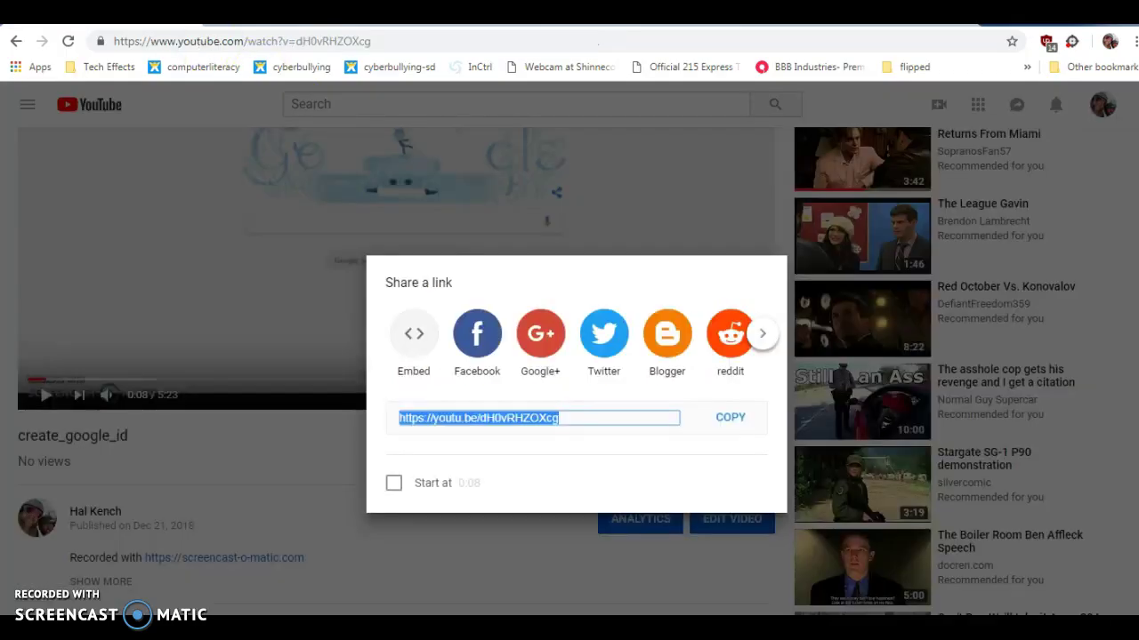
# - Switch to YouTube, dismiss the share dialog and search for "measurement video"
pyautogui.click(325, 107)
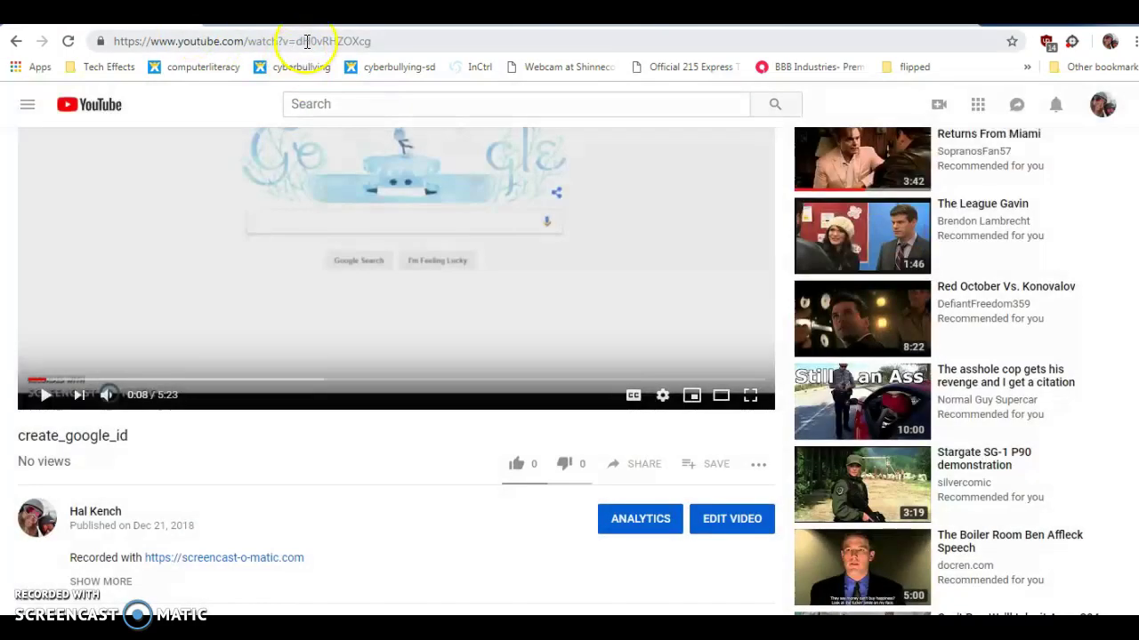
pyautogui.click(306, 41)
pyautogui.click(361, 104)
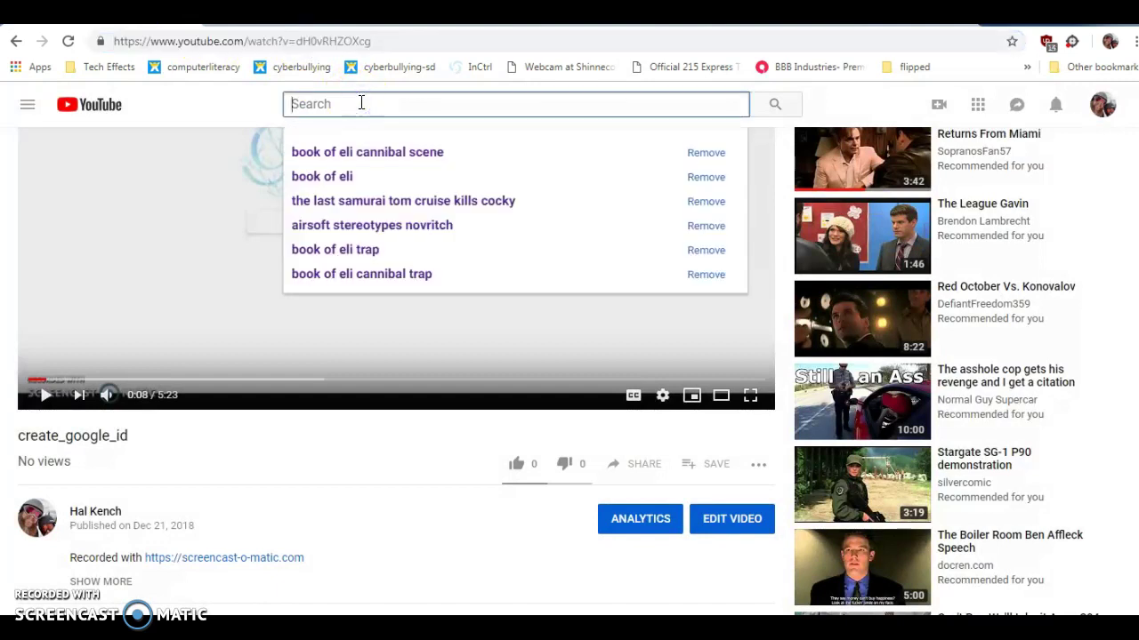
pyautogui.write('measurement ')
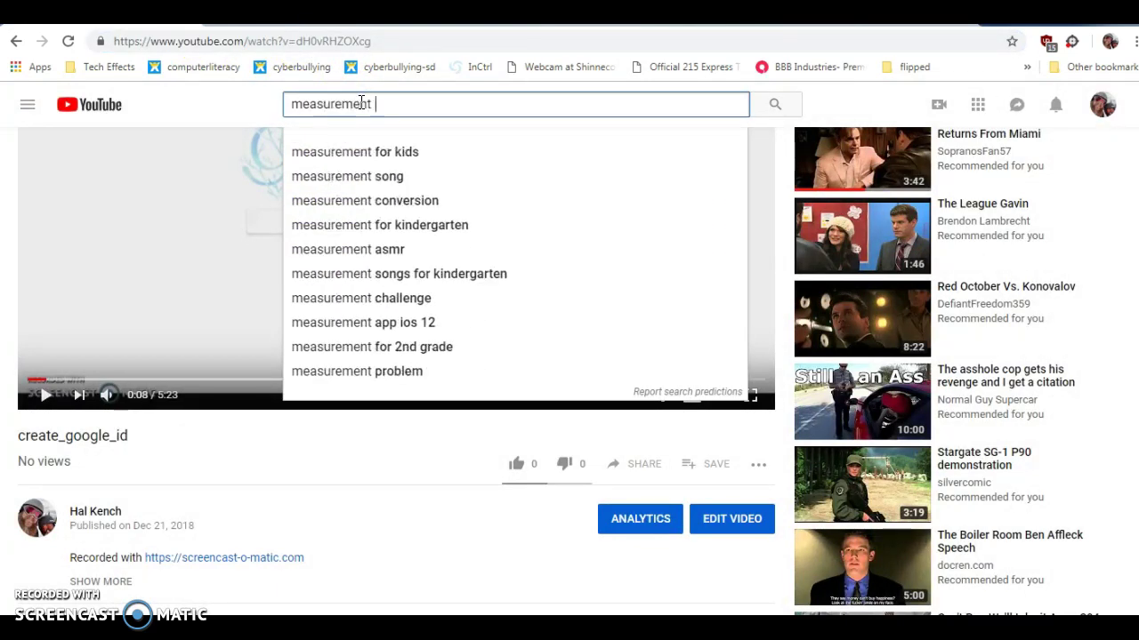
pyautogui.write('video')
pyautogui.press('Return')
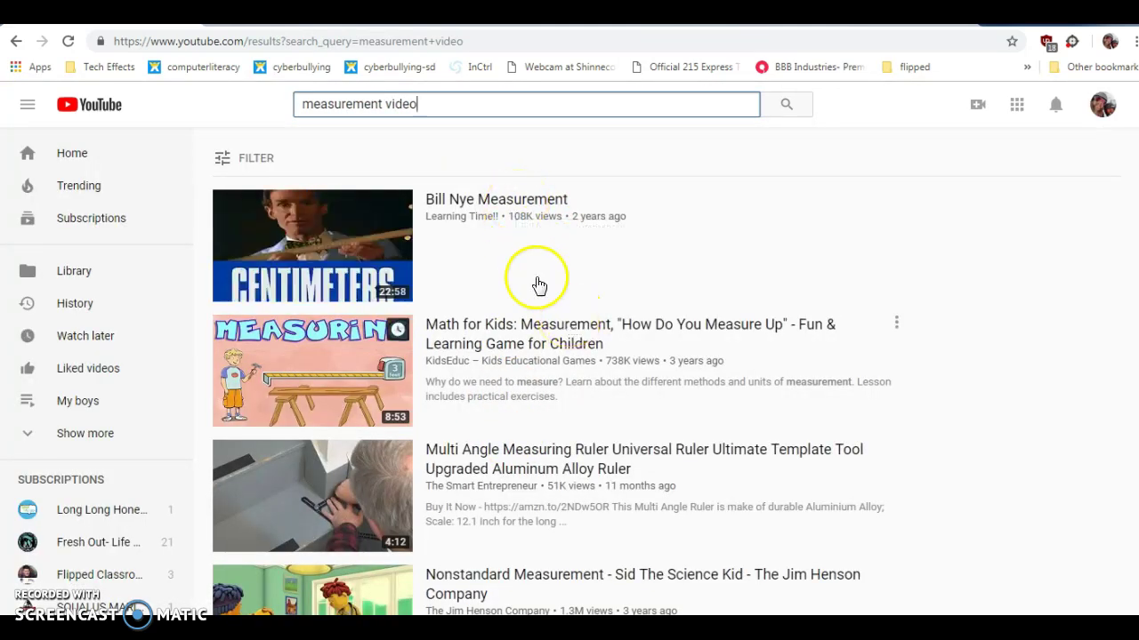
# - Open the "Bill Nye Measurement" video, pause it and copy its web address
pyautogui.click(502, 201)
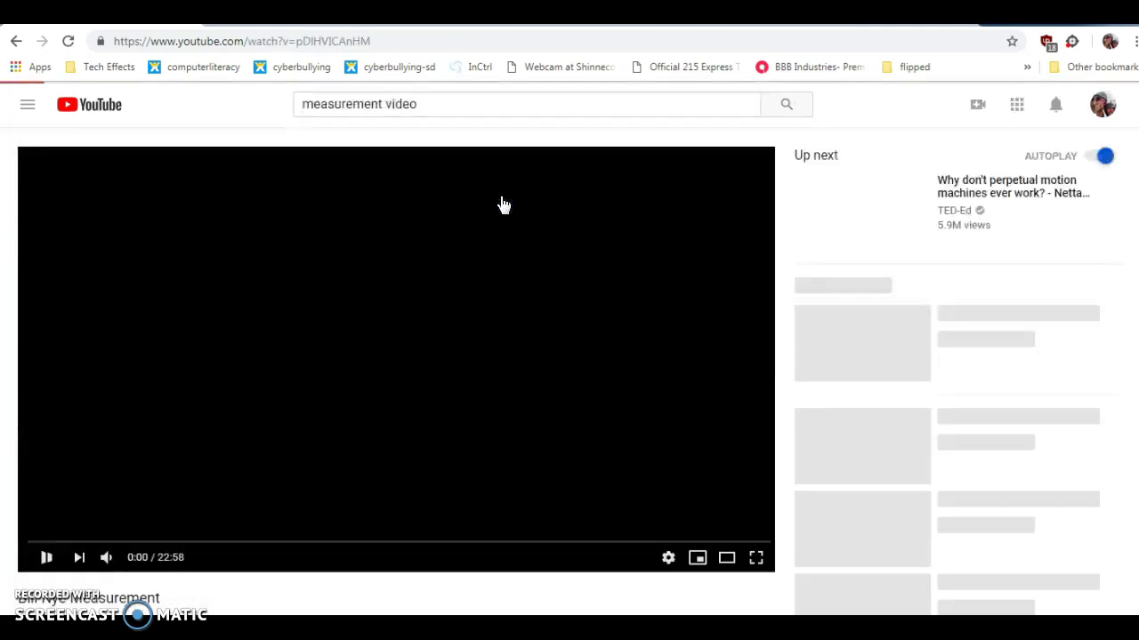
pyautogui.click(139, 560)
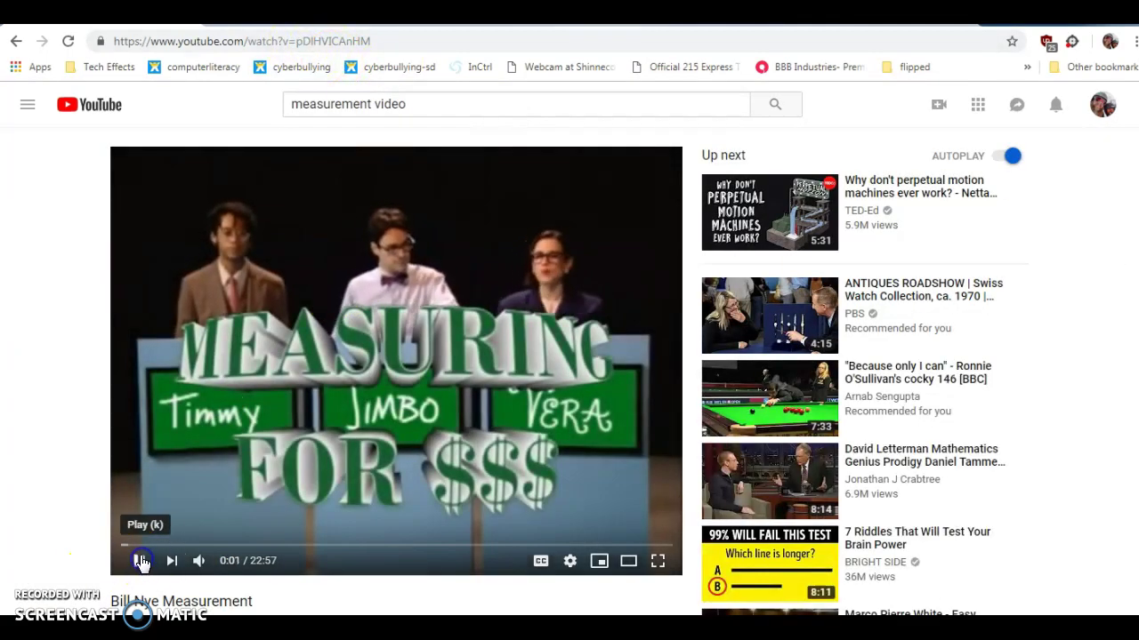
pyautogui.click(299, 41)
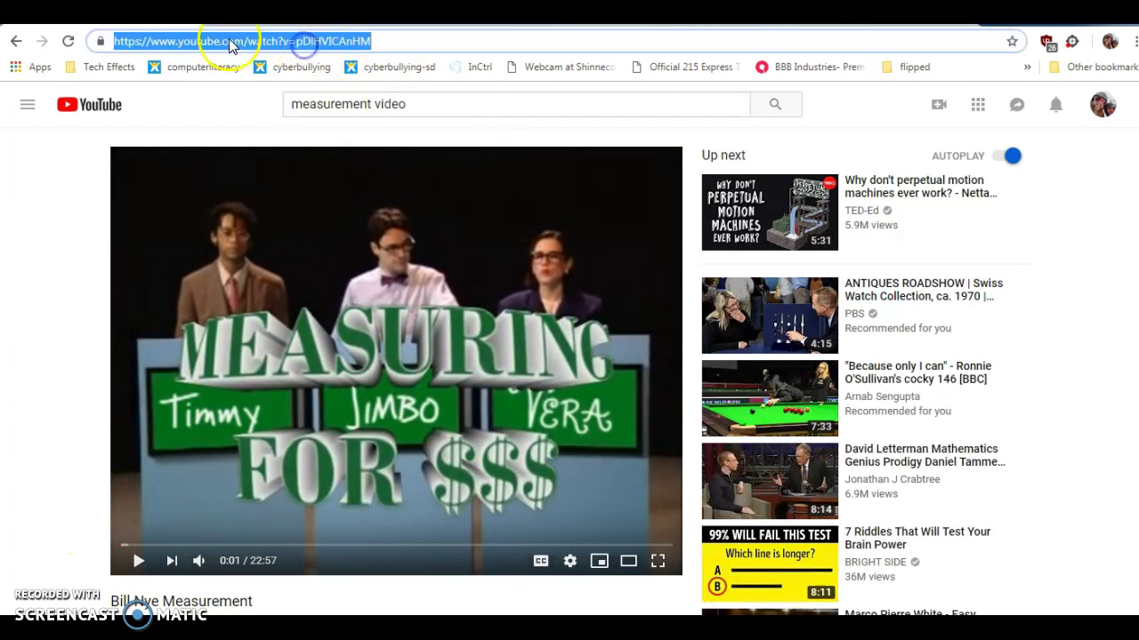
pyautogui.rightClick(161, 44)
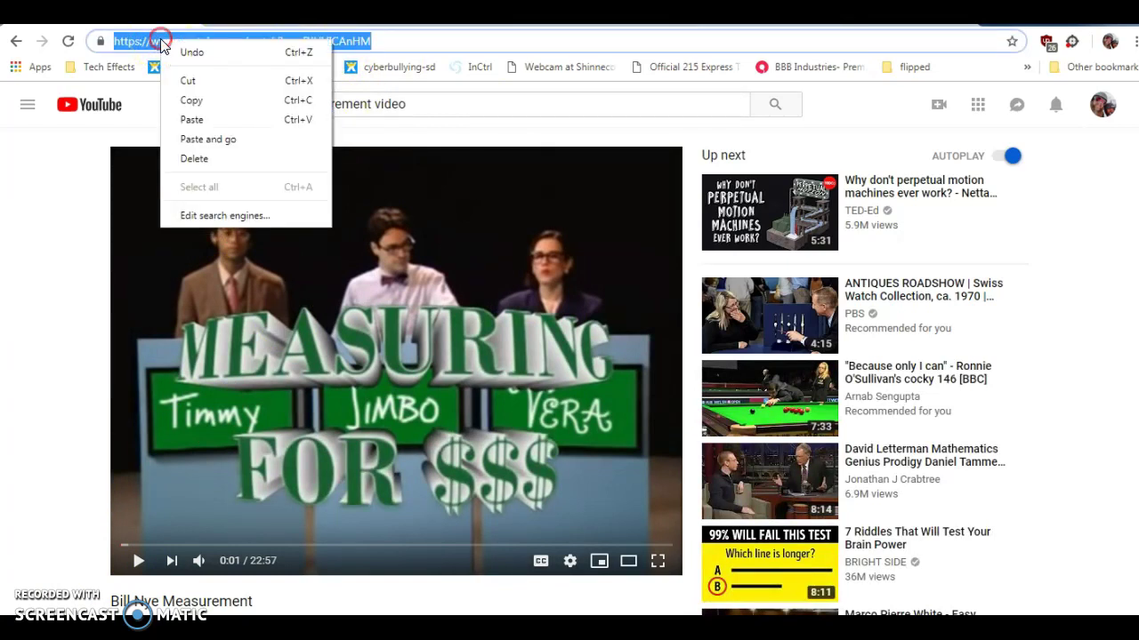
pyautogui.click(215, 102)
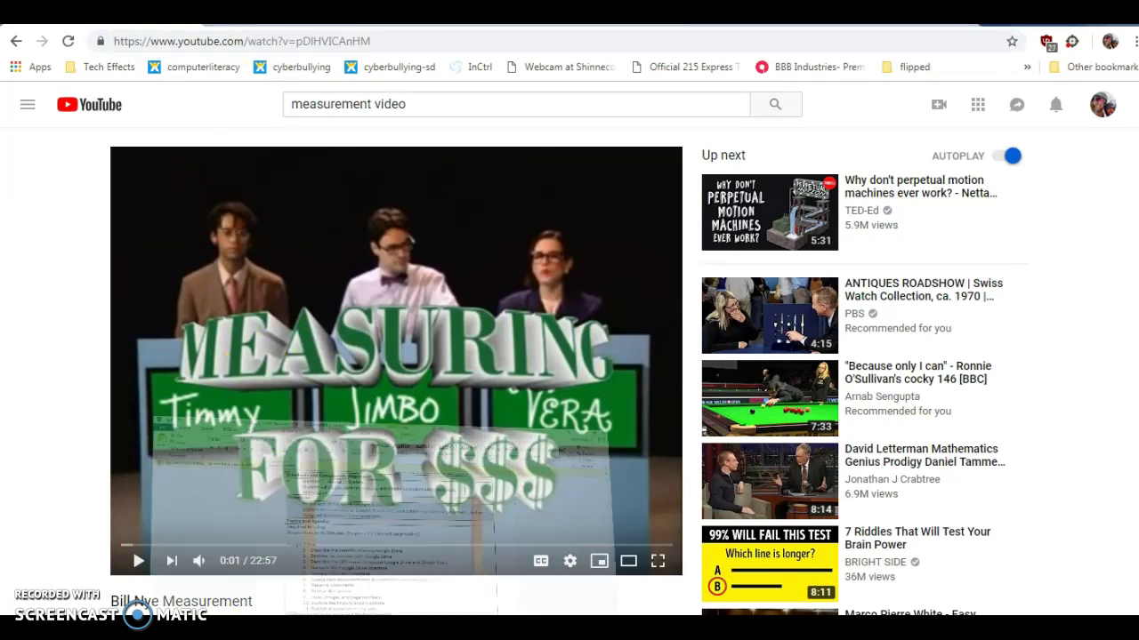
# - Return to the Lesson Plan 1 document and add "Bill Nye Video:" with the copied address as a link under Resources
pyautogui.click(335, 598)
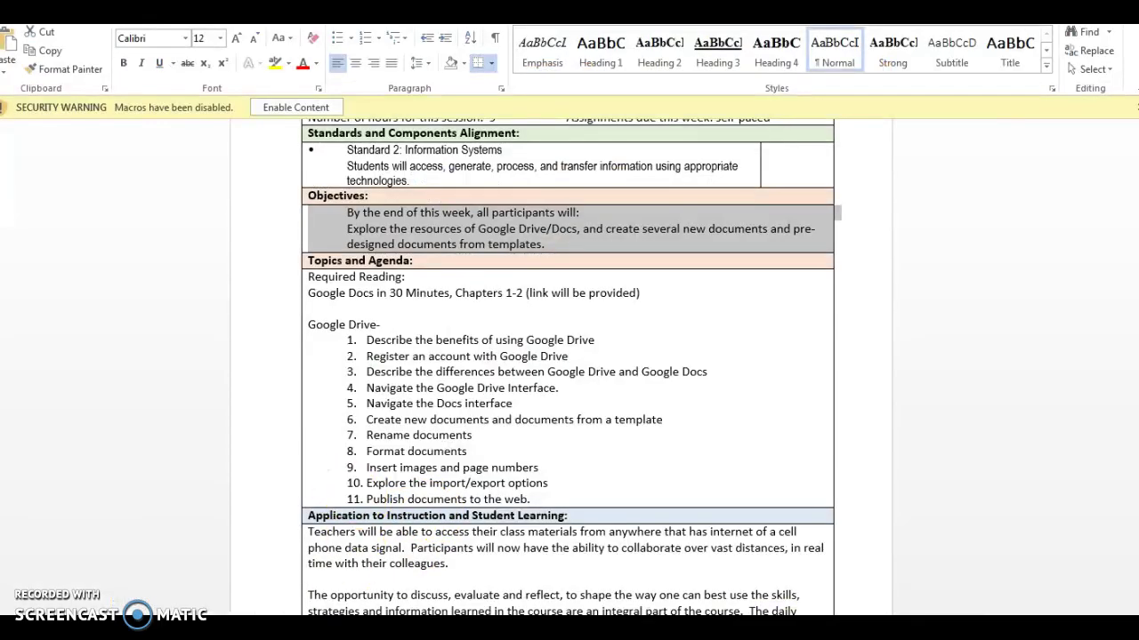
pyautogui.hotkey('alt', 'Tab')
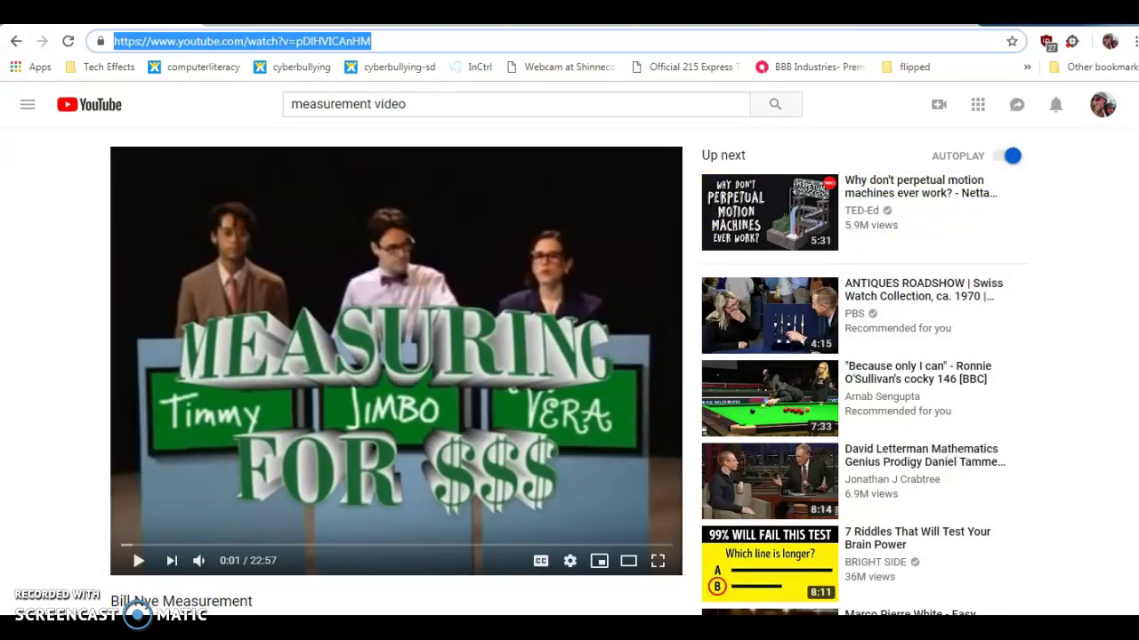
pyautogui.hotkey('alt', 'Tab')
pyautogui.click(376, 506)
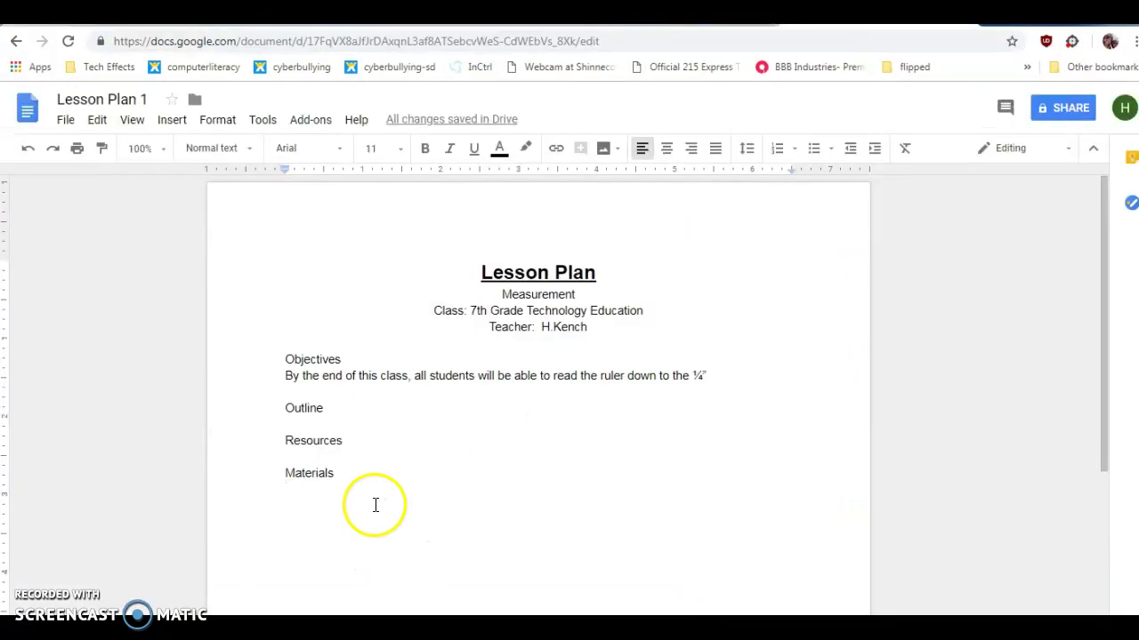
pyautogui.doubleClick(331, 455)
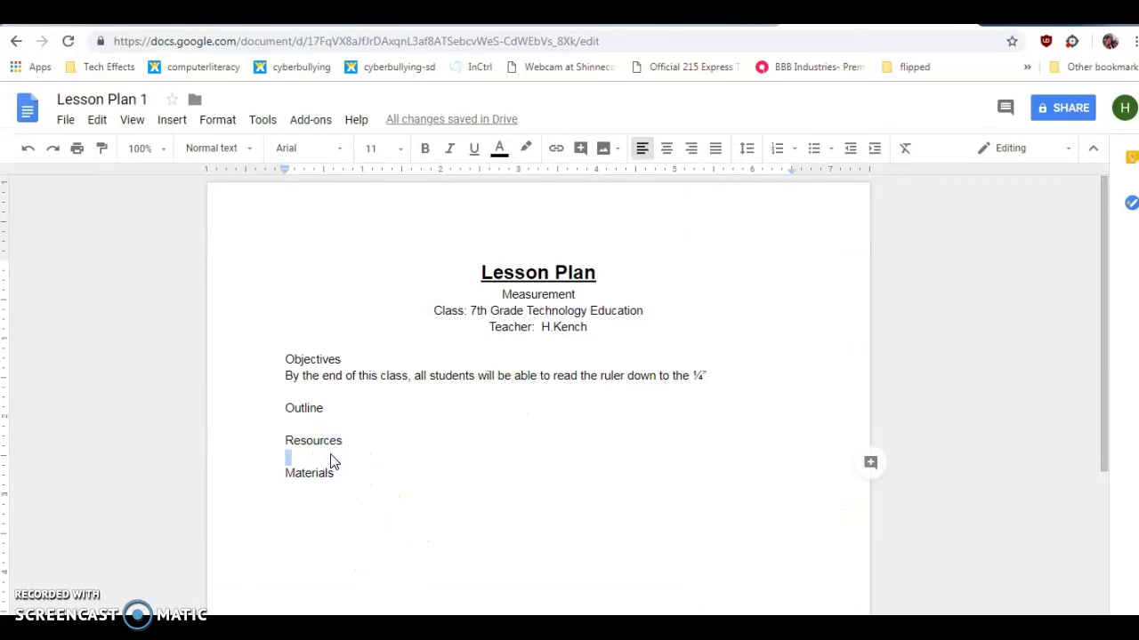
pyautogui.press('Return')
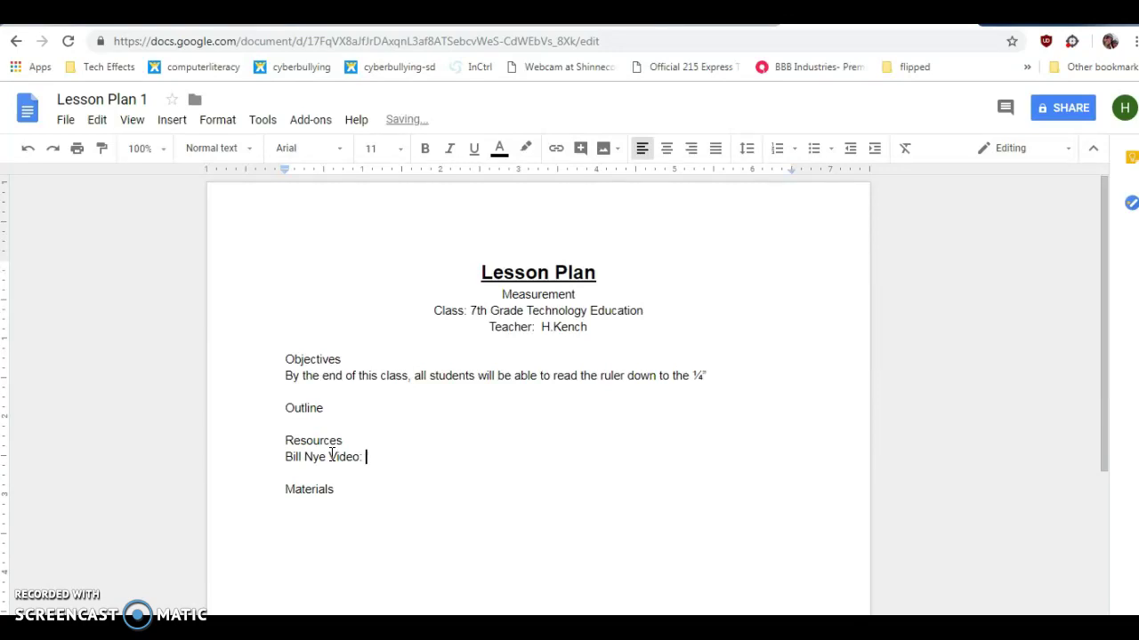
pyautogui.hotkey('ctrl', 'v')
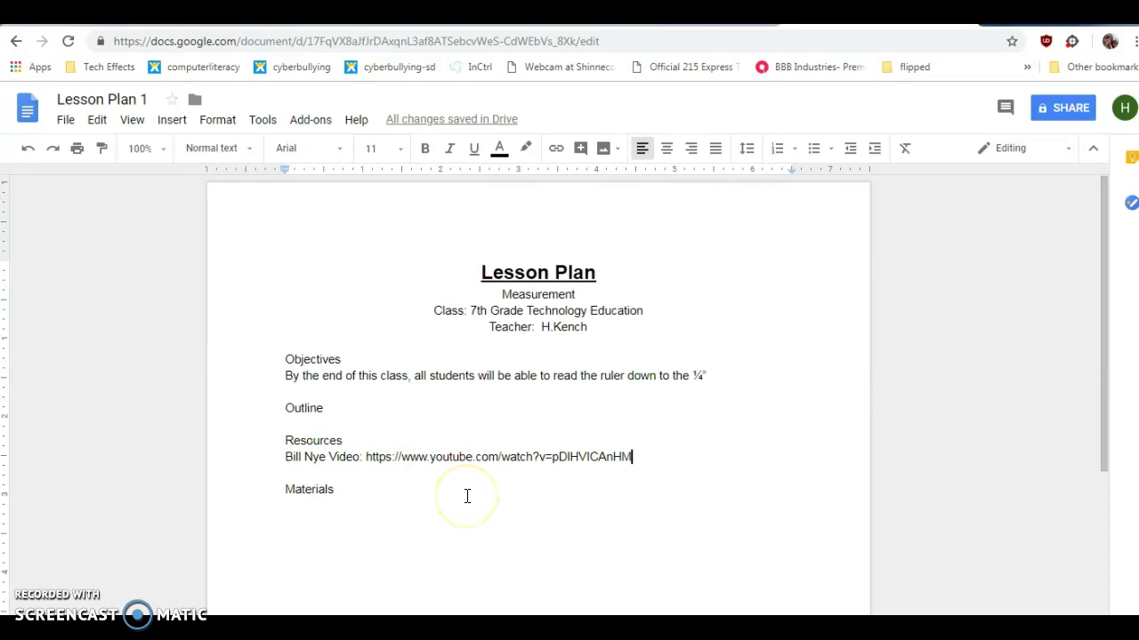
pyautogui.click(472, 466)
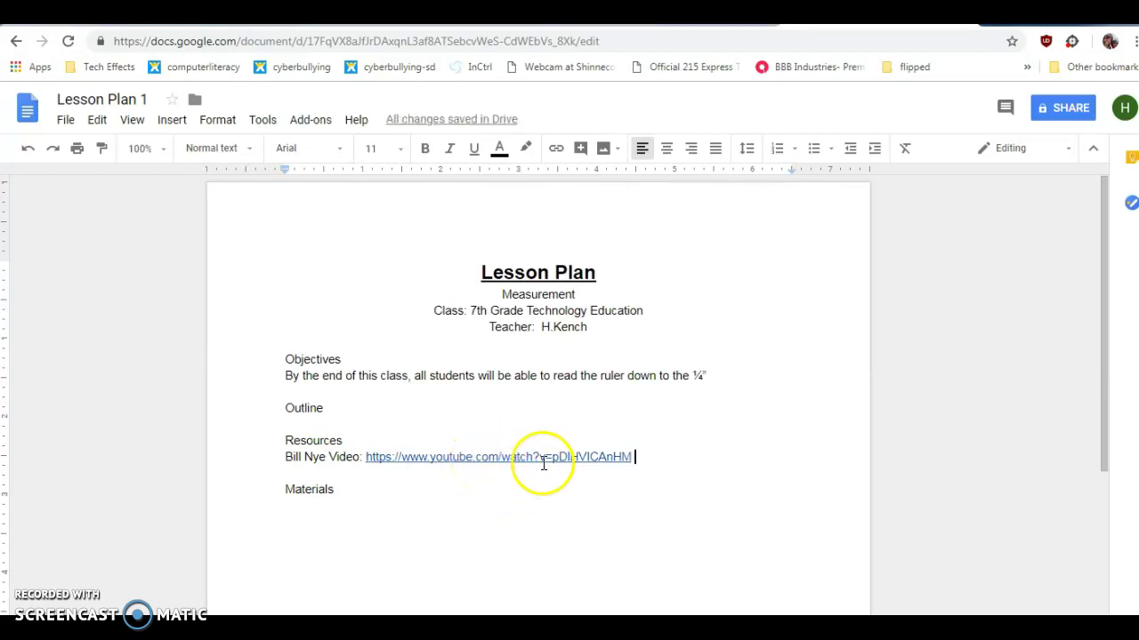
pyautogui.click(662, 472)
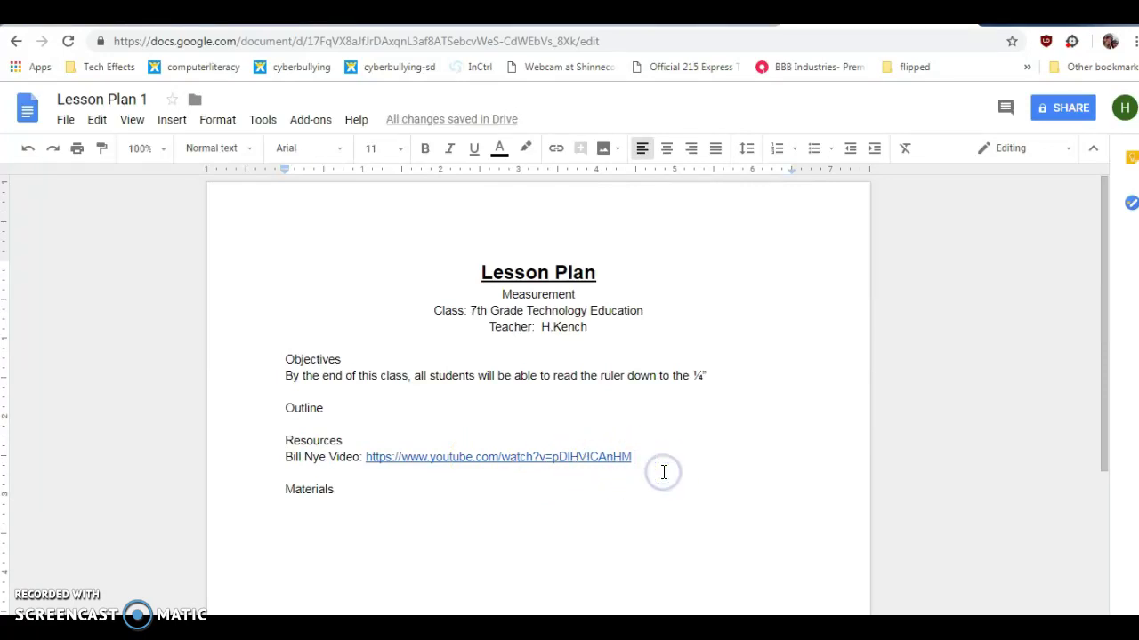
pyautogui.click(679, 491)
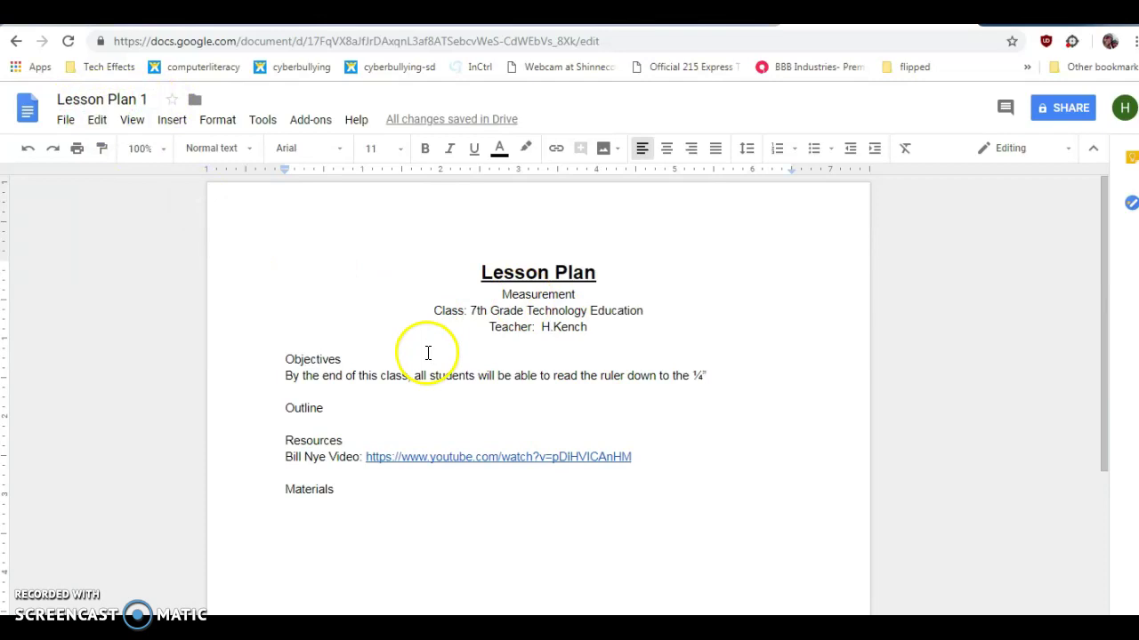
# - Undo the video address's link formatting and insertion under Resources, and redo both changes
pyautogui.click(28, 151)
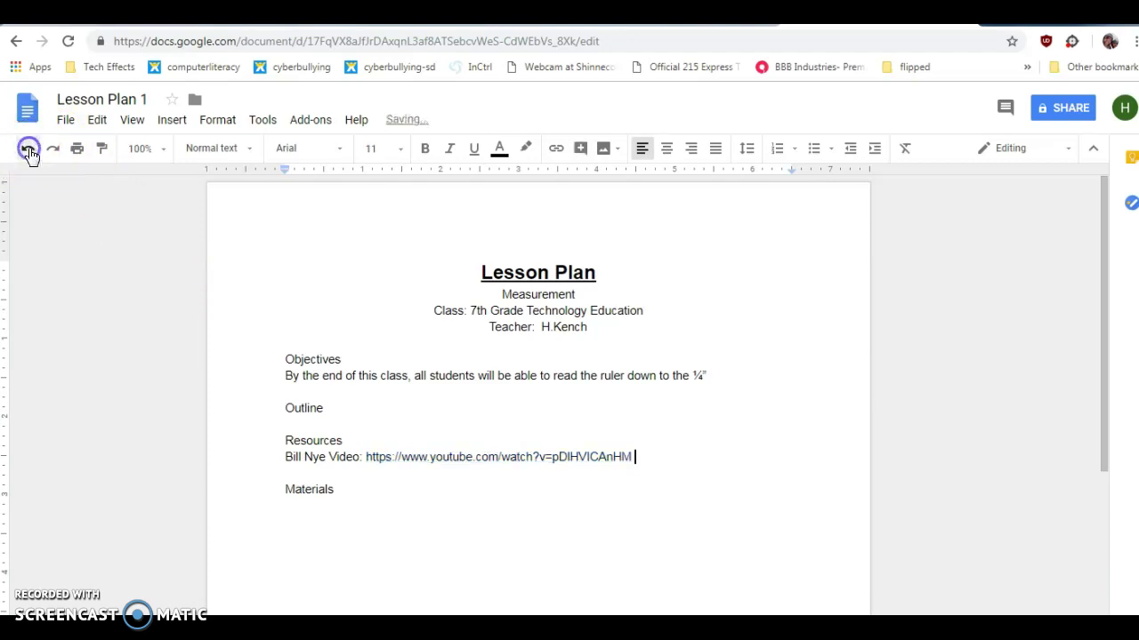
pyautogui.click(29, 152)
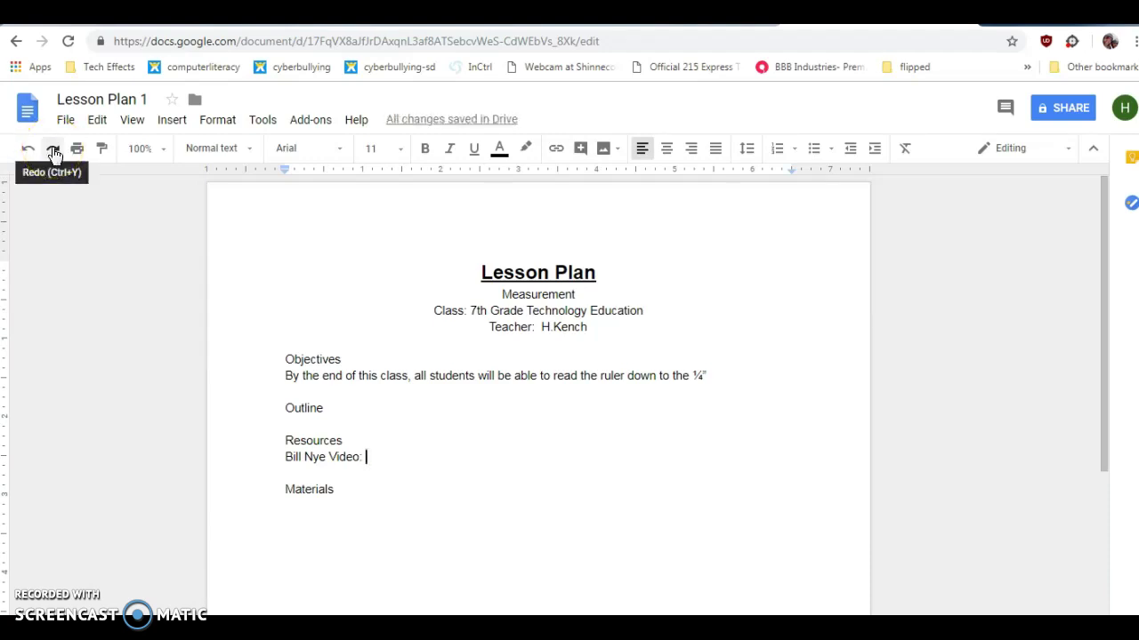
pyautogui.click(53, 151)
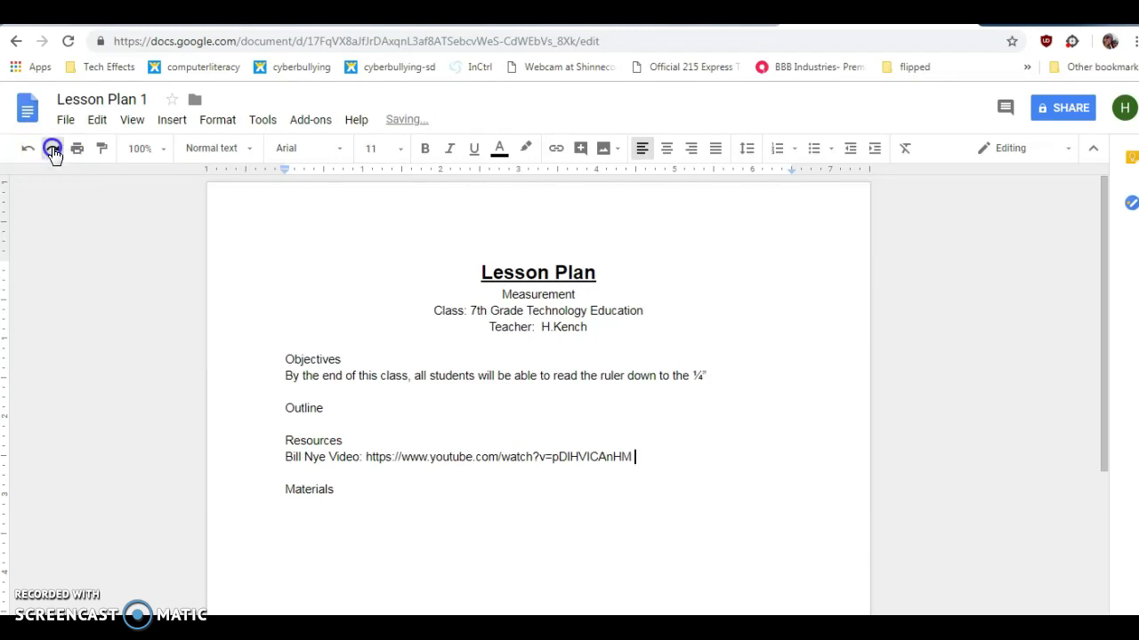
pyautogui.click(53, 152)
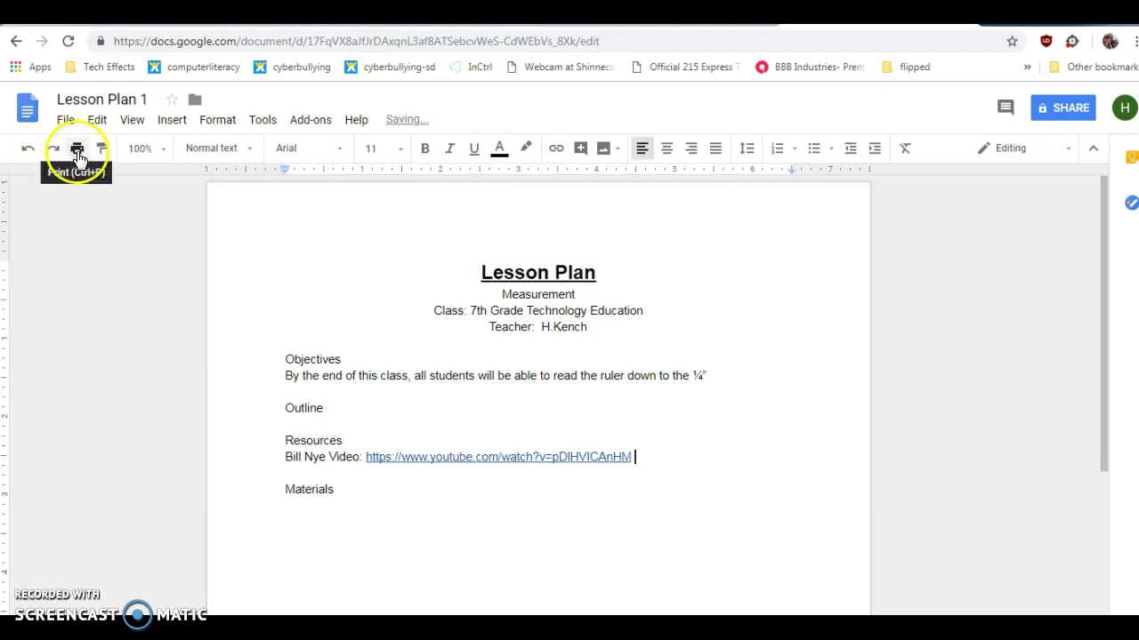
# - Try the document zoom at 150% and 50%, and leave it set to 200%
pyautogui.click(160, 150)
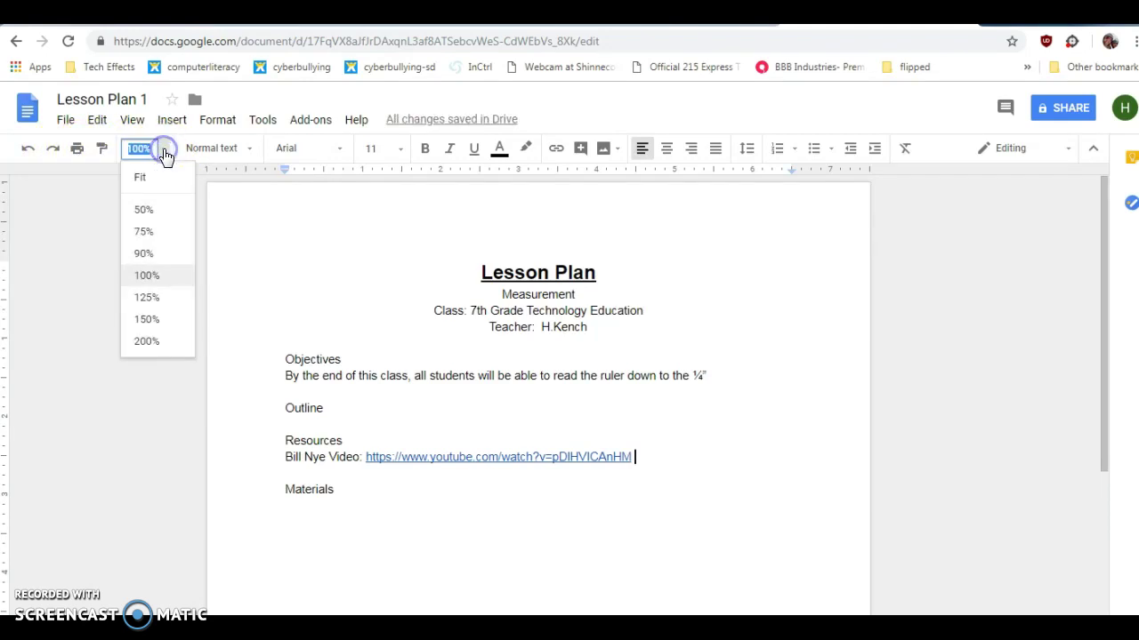
pyautogui.click(161, 321)
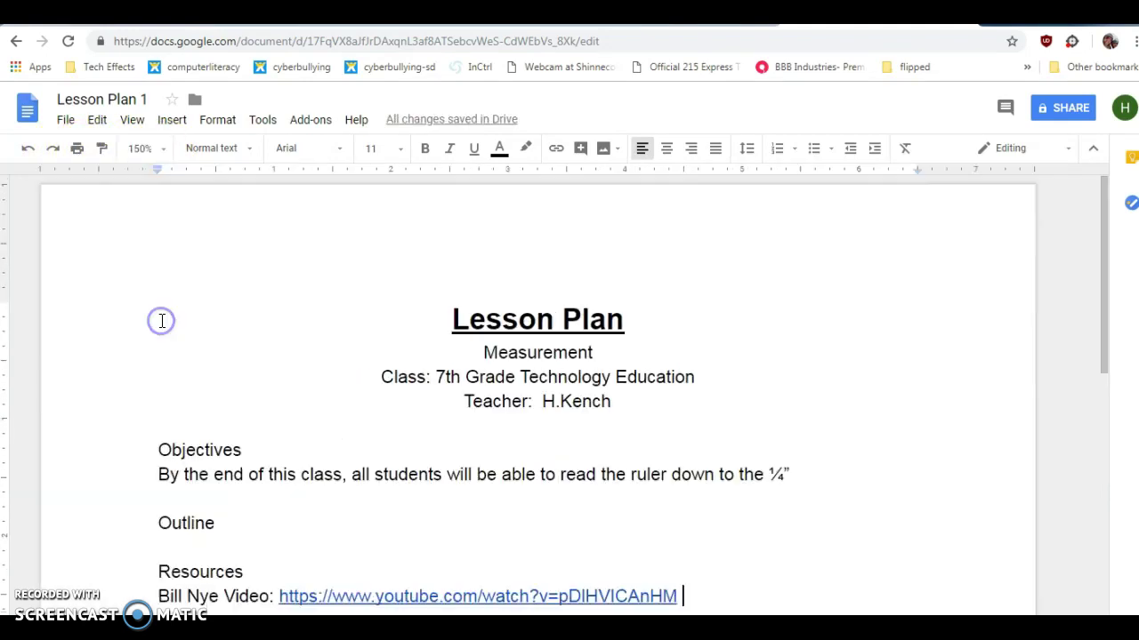
pyautogui.click(160, 152)
pyautogui.click(149, 208)
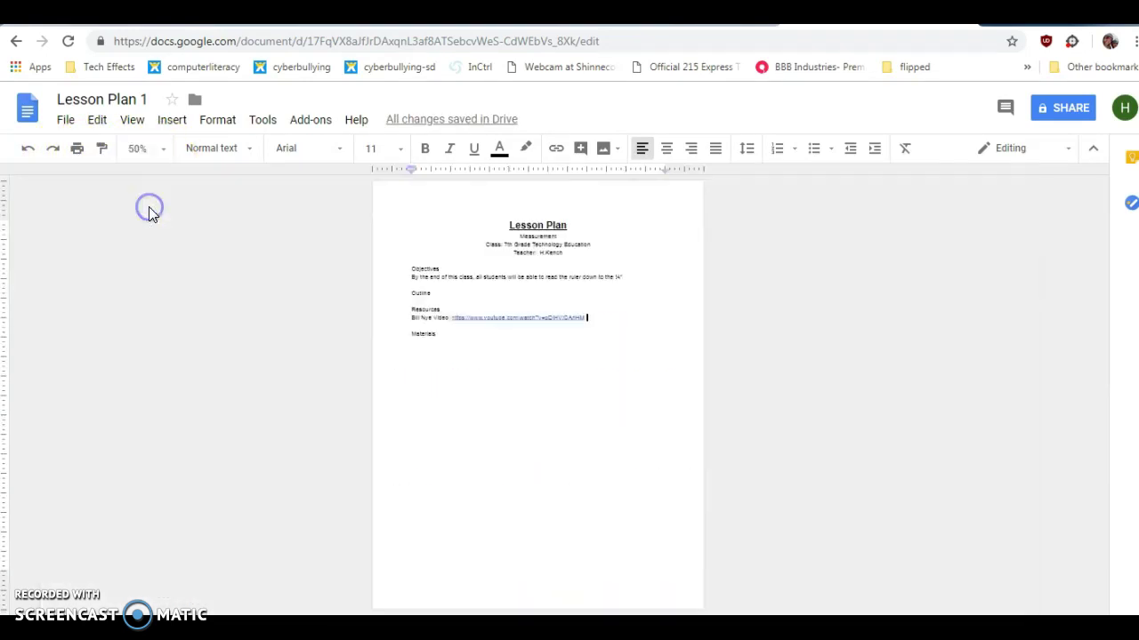
pyautogui.click(160, 150)
pyautogui.click(151, 341)
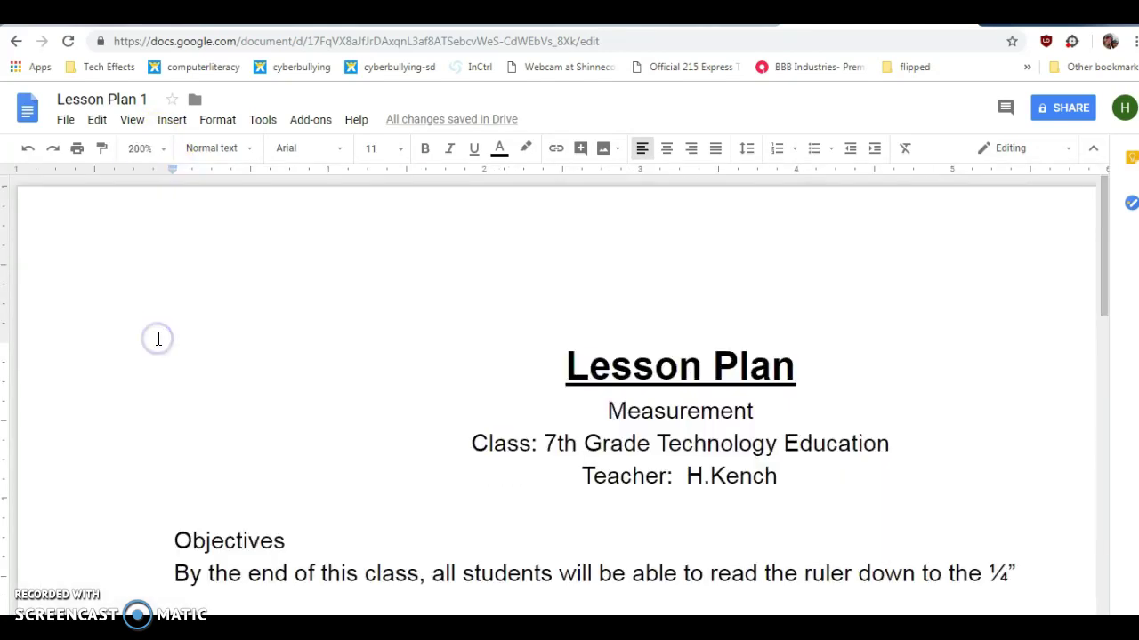
# - Change the font of the "Lesson Plan" title to Impact
pyautogui.click(256, 154)
pyautogui.click(330, 151)
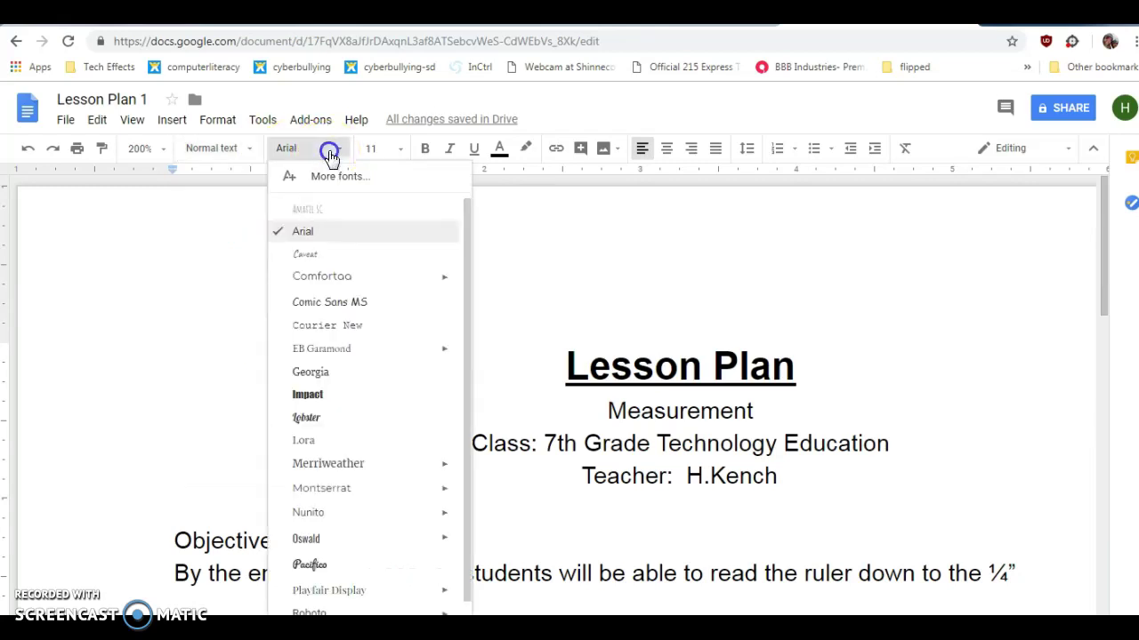
pyautogui.click(649, 264)
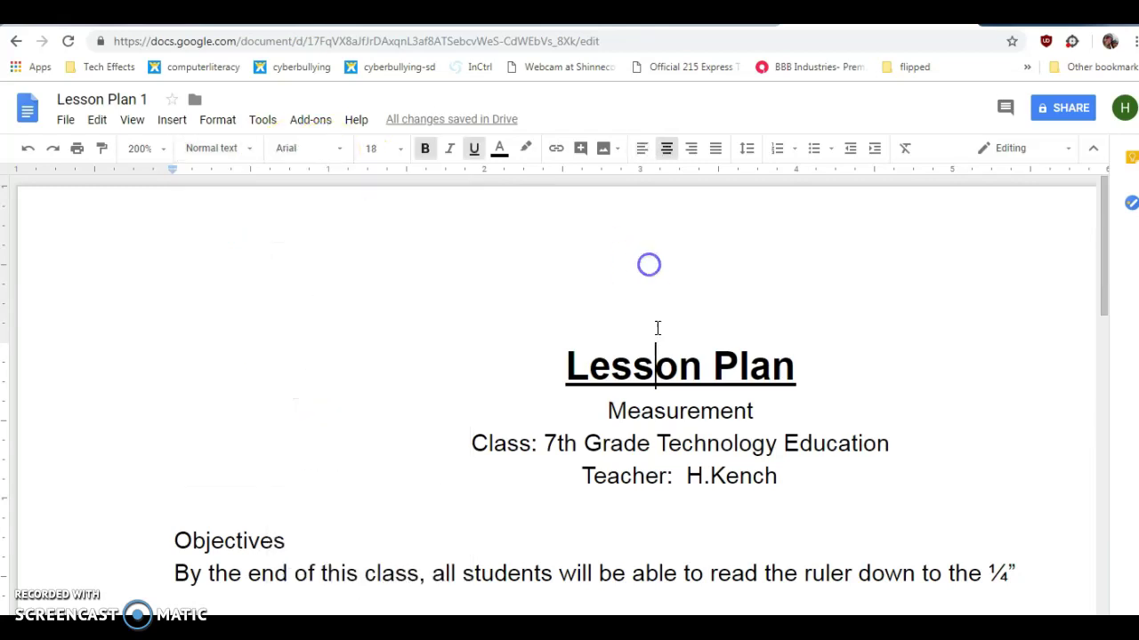
pyautogui.doubleClick(666, 364)
pyautogui.click(731, 359)
pyautogui.moveTo(731, 359); pyautogui.dragTo(404, 351)
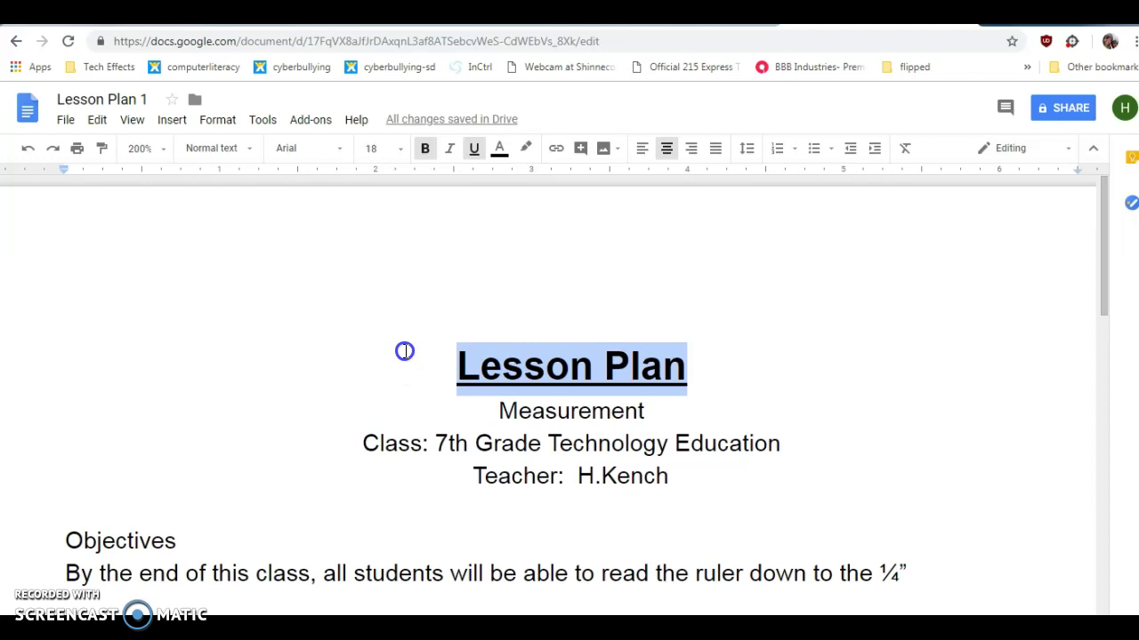
pyautogui.click(343, 149)
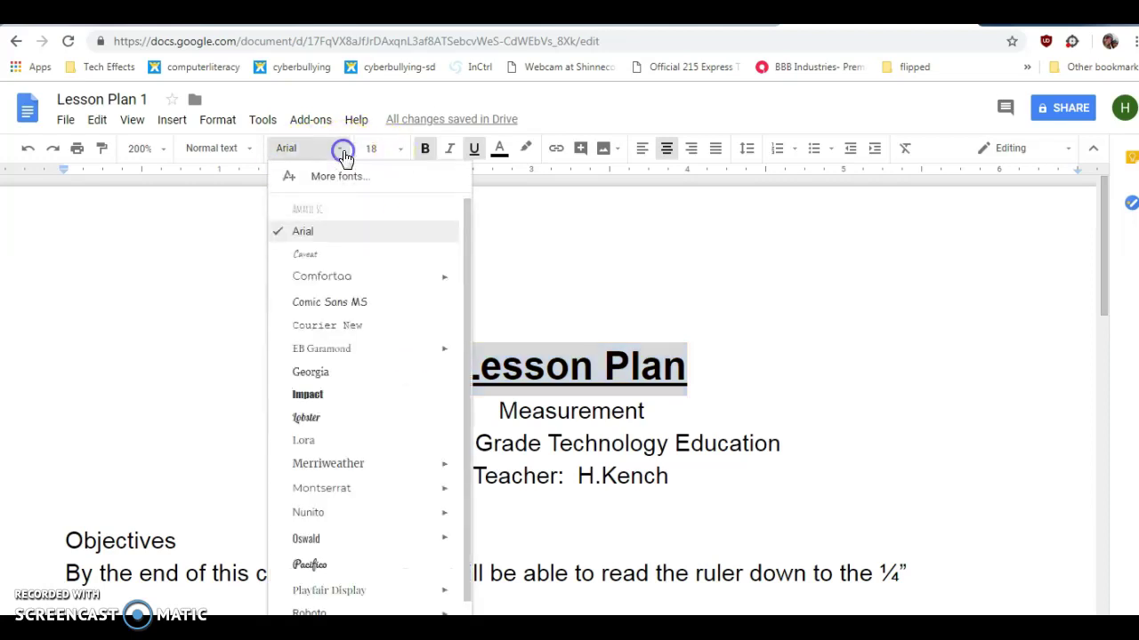
pyautogui.click(327, 397)
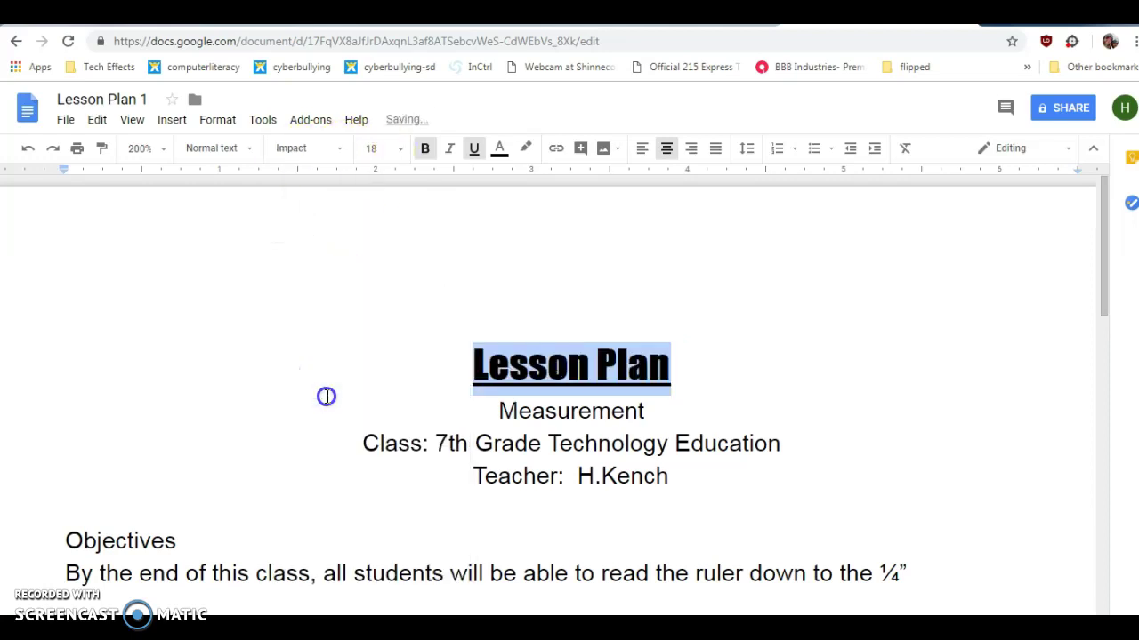
pyautogui.click(709, 386)
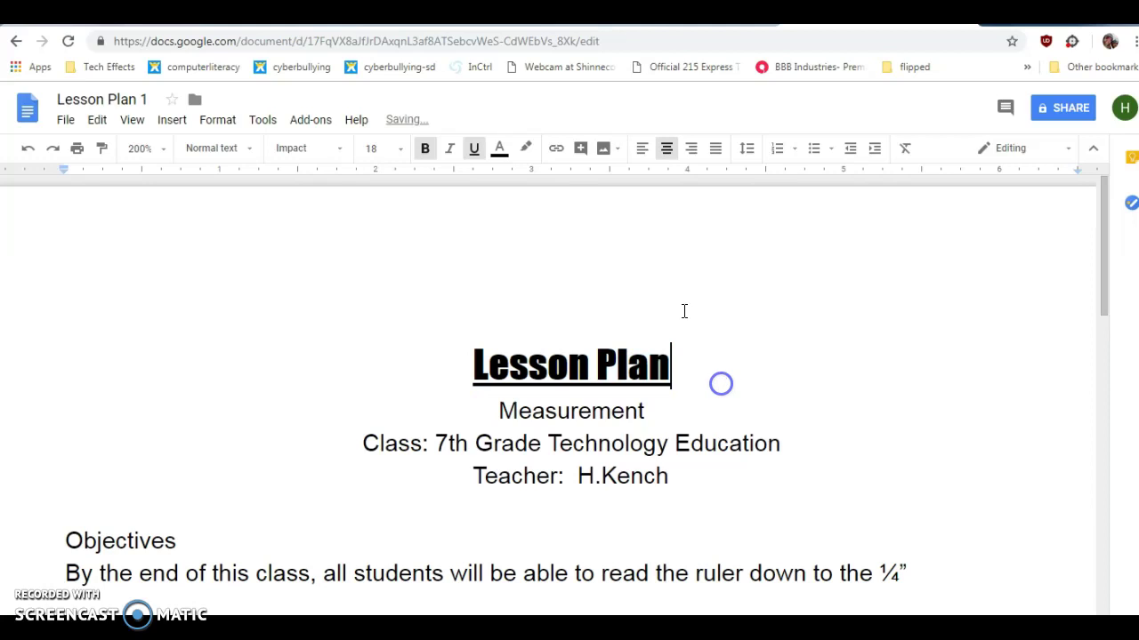
pyautogui.click(398, 149)
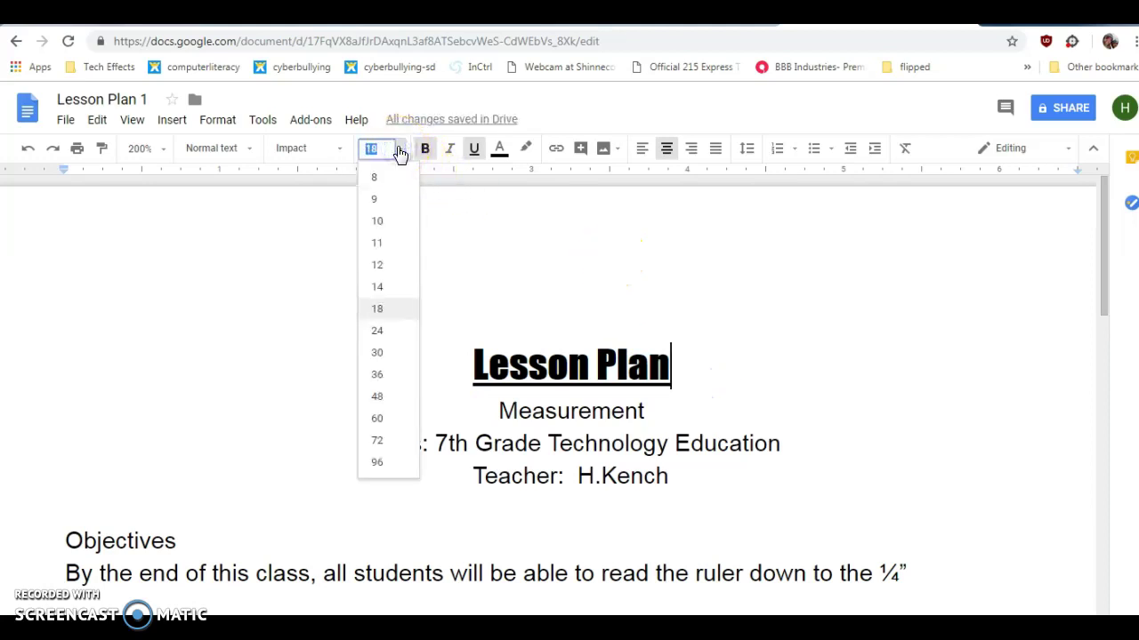
pyautogui.click(399, 151)
pyautogui.click(452, 154)
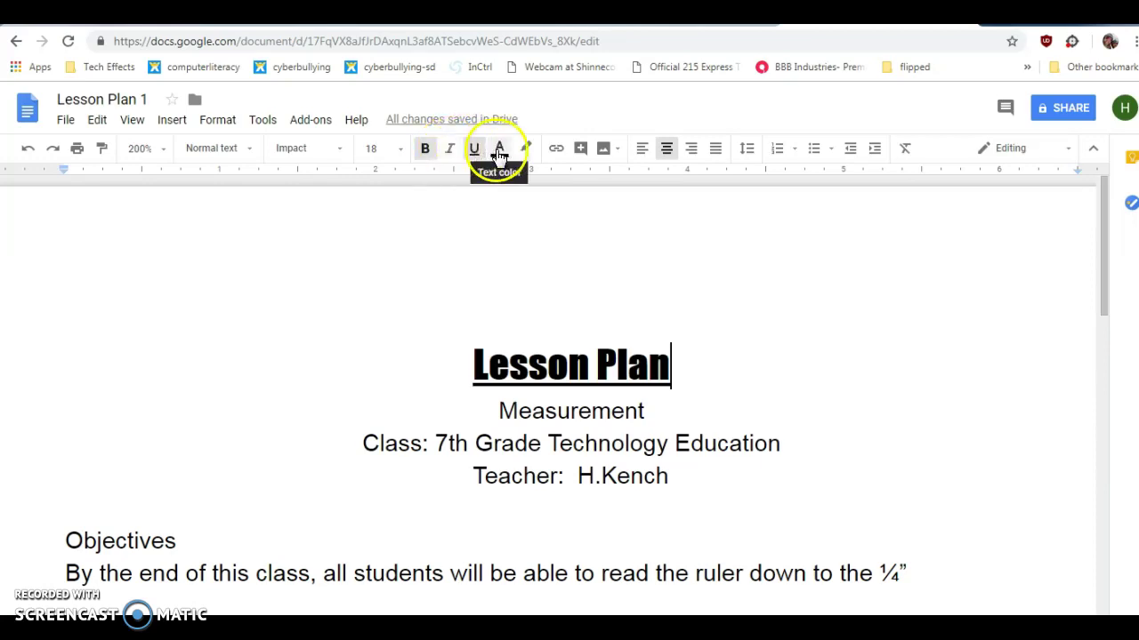
# - Color the whole "Lesson Plan" title text red
pyautogui.click(499, 155)
pyautogui.click(521, 193)
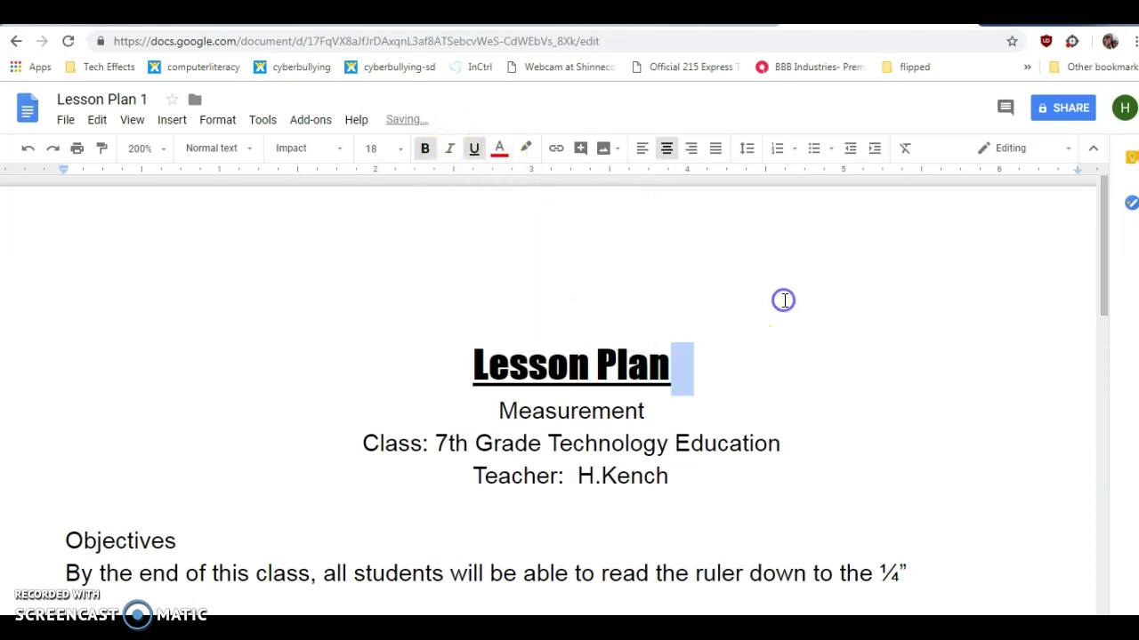
pyautogui.hotkey('shift', 'Home')
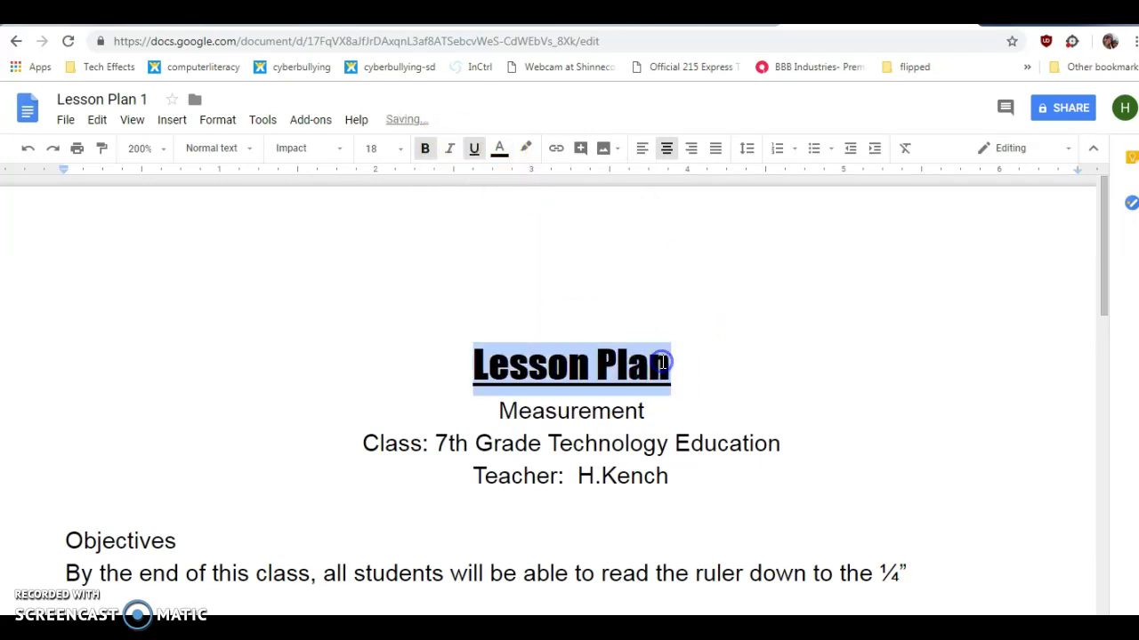
pyautogui.click(501, 153)
pyautogui.click(520, 195)
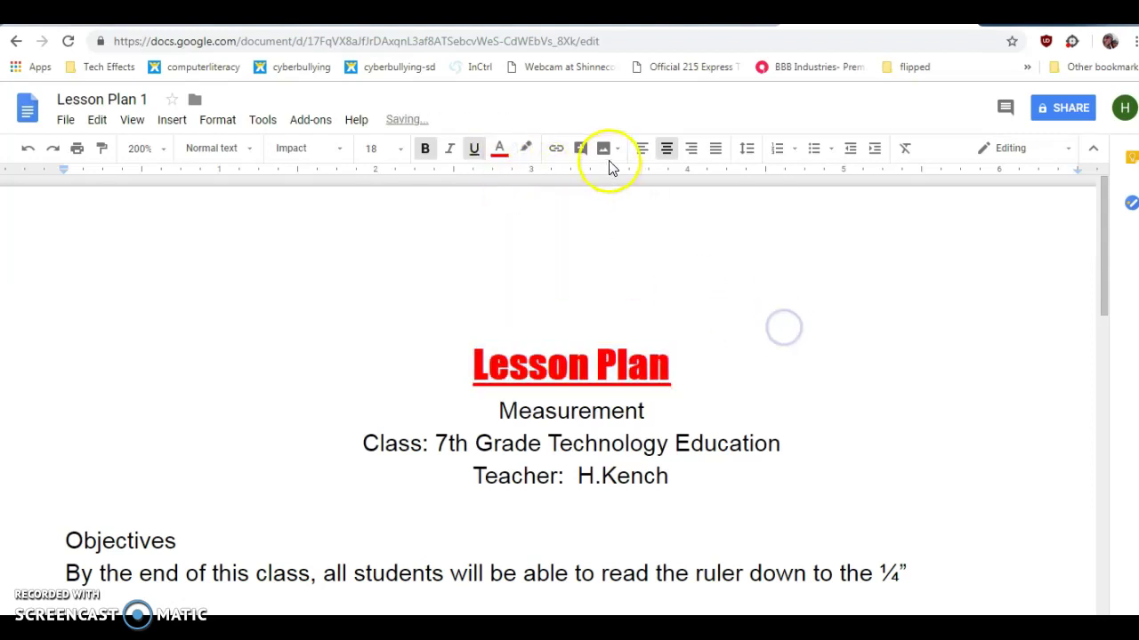